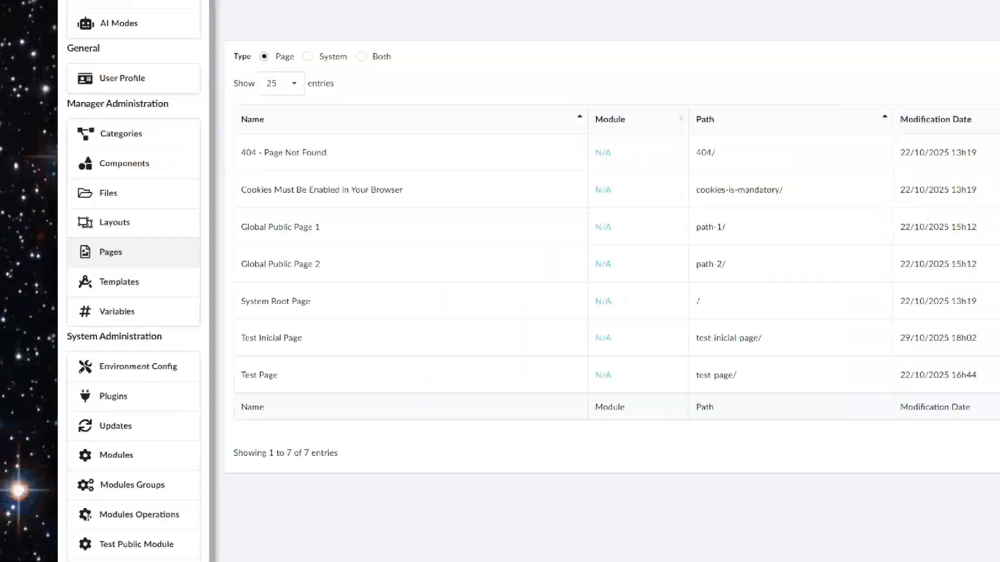
Add a new page from the Pages list and show its empty Visualization preview
left_click_drag(97, 270, 173, 270)
key("Escape")
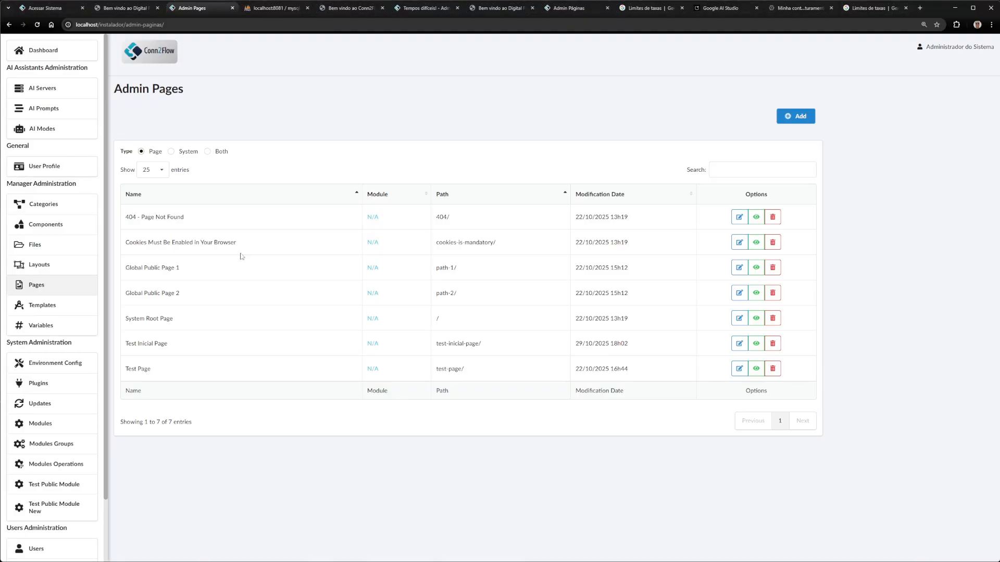
mouse_move(815, 98)
left_mouse_down()
mouse_move(755, 98)
mouse_move(827, 88)
left_mouse_up()
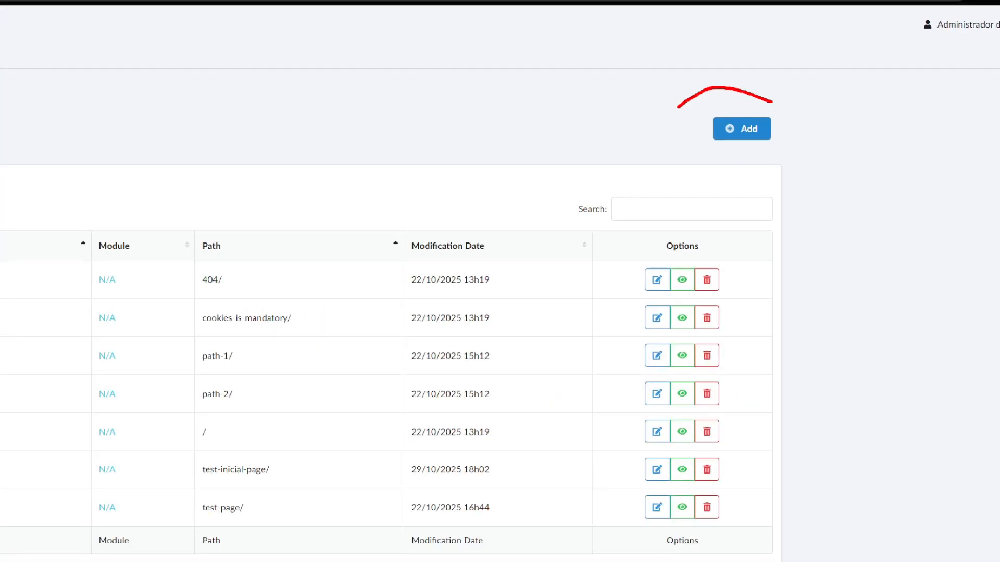
key("Escape")
left_click(741, 128)
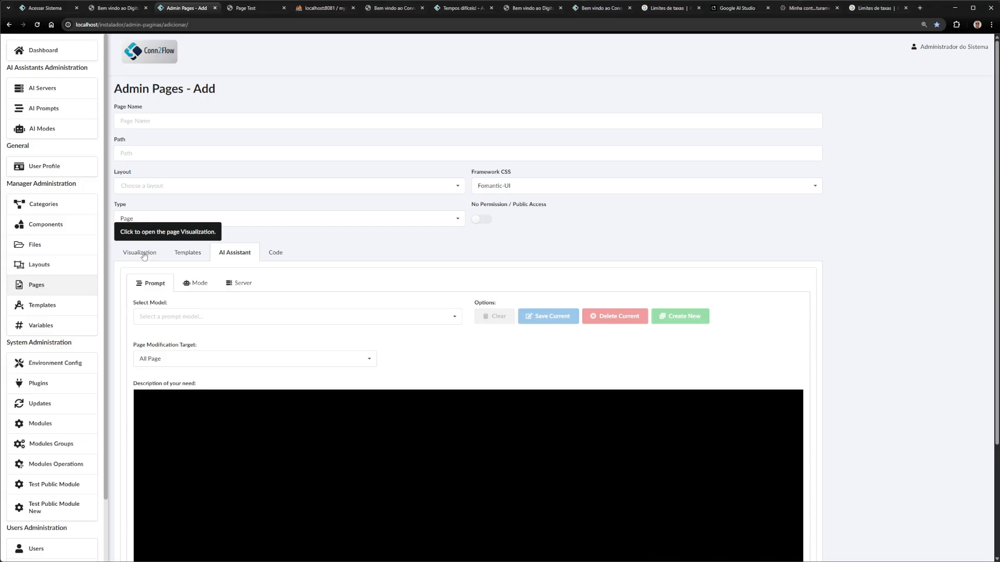
left_click(144, 254)
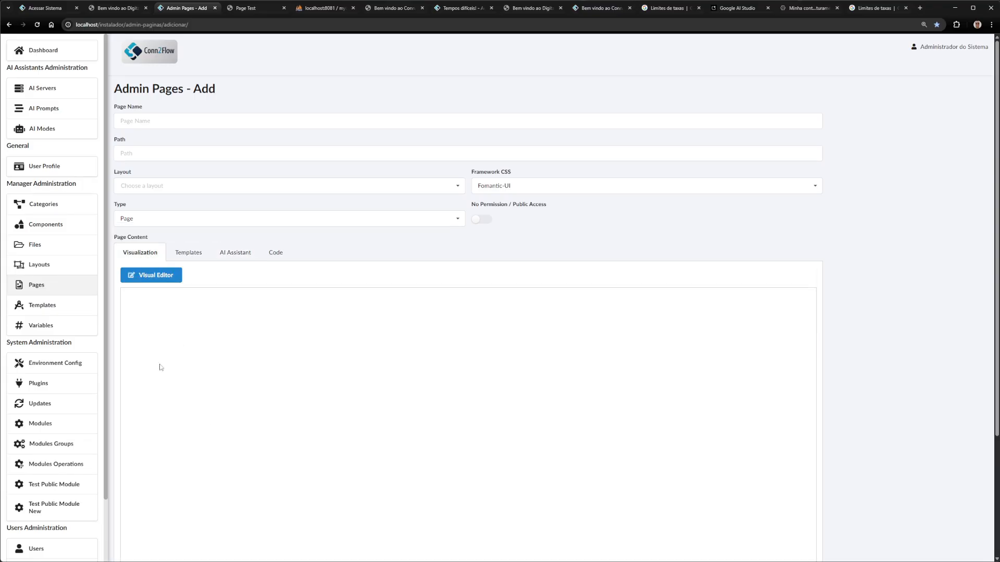
left_click(159, 275)
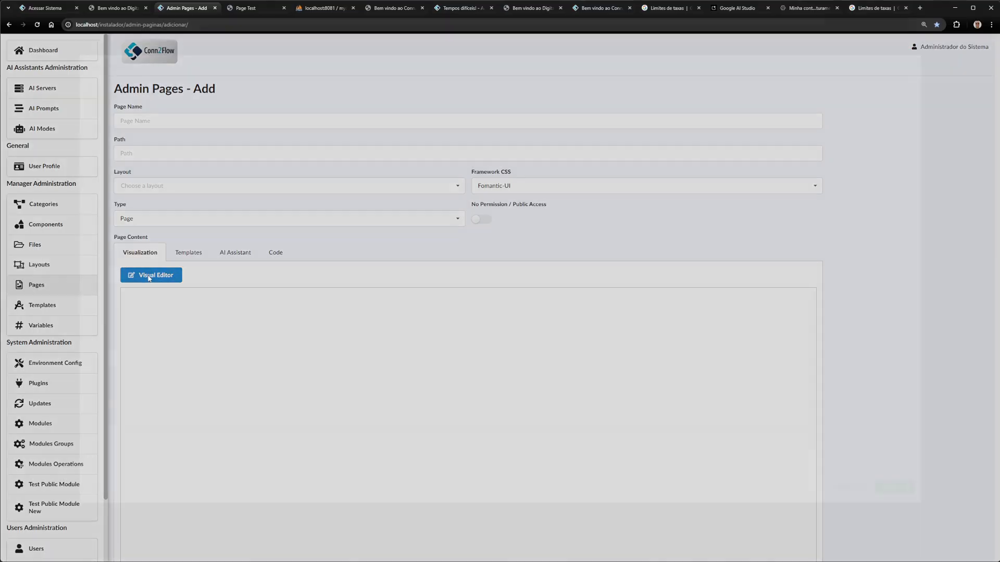
left_click(77, 82)
left_click(435, 96)
left_click(406, 96)
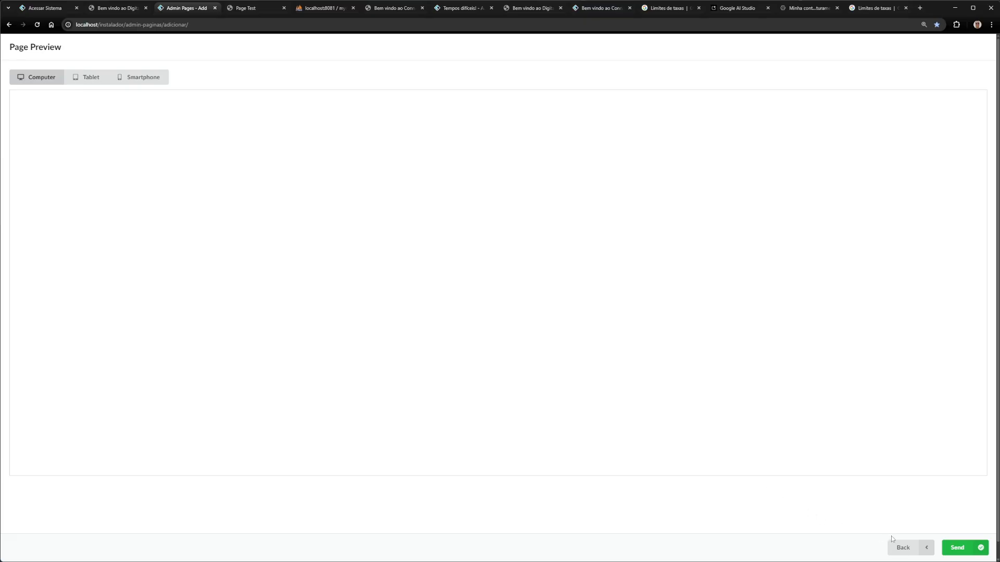
left_click(900, 547)
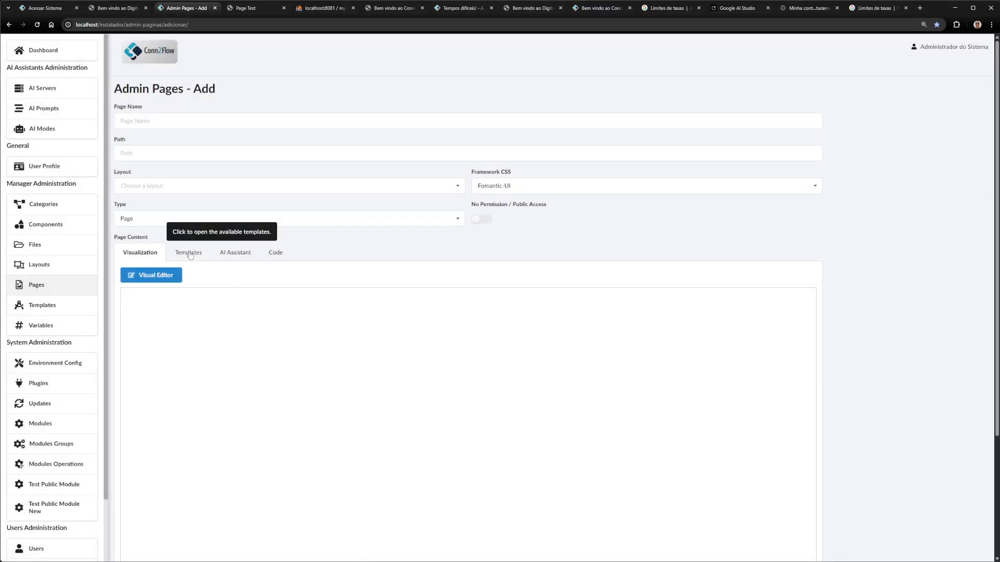
Set Framework CSS to TailwindCSS and apply the dark Template Test layout to the page
left_click(190, 255)
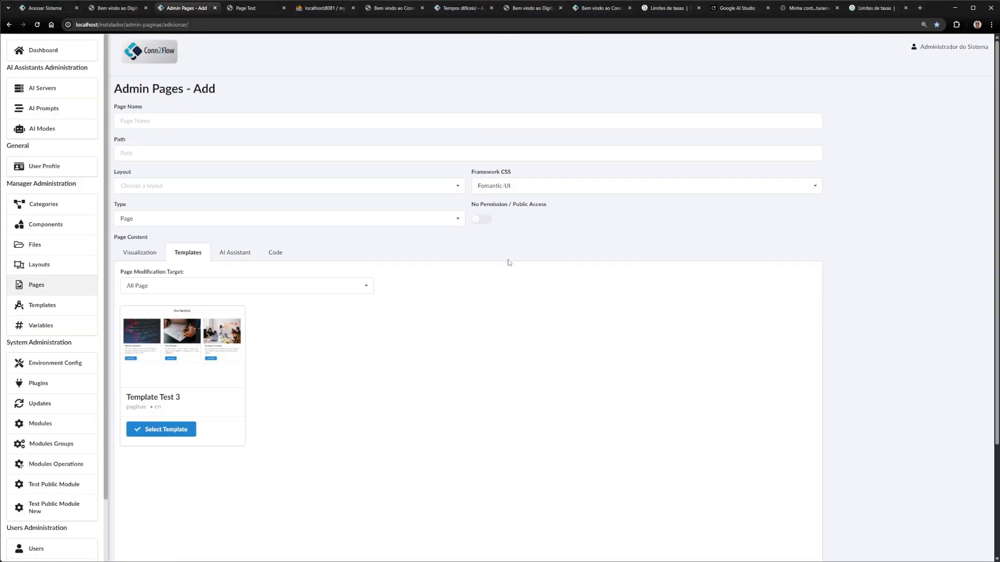
left_click(535, 186)
left_click(497, 217)
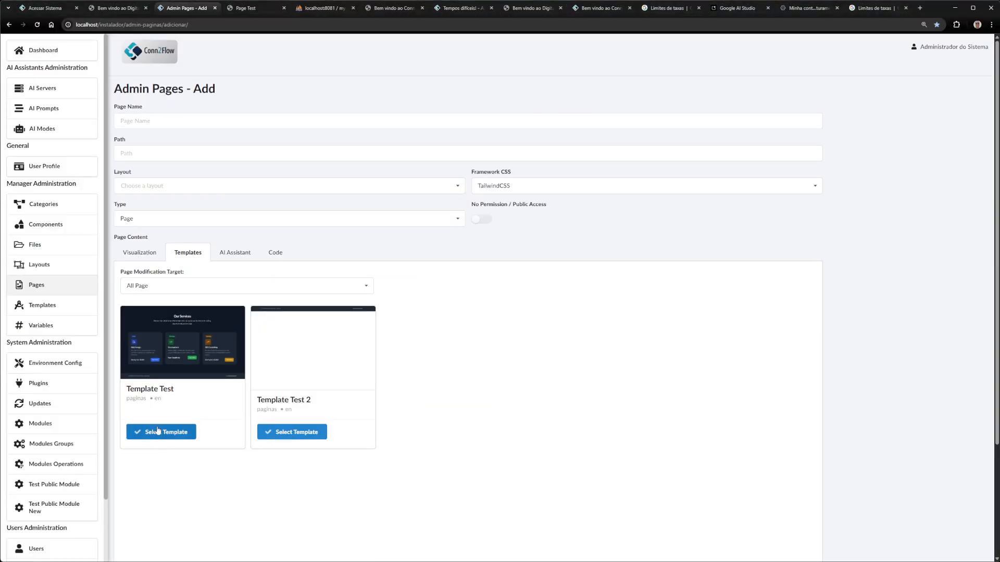
left_click(166, 422)
scroll(428, 258, "down", 2)
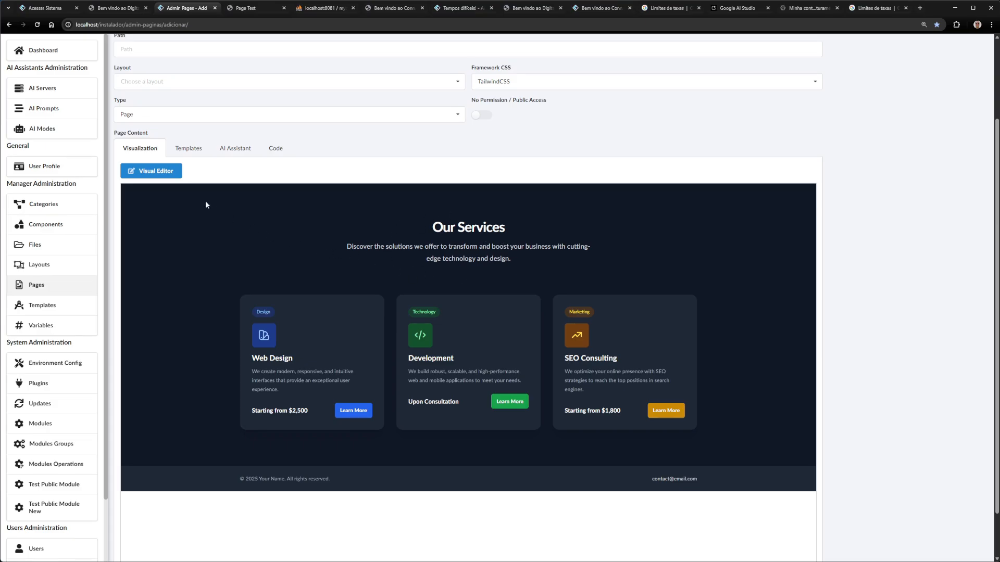
key("ctrl+1")
left_click(122, 156)
left_click_drag(138, 163, 286, 165)
key("Escape")
In the Visual Editor, retitle the services heading to 'Our Services Or Products.'
left_click(149, 173)
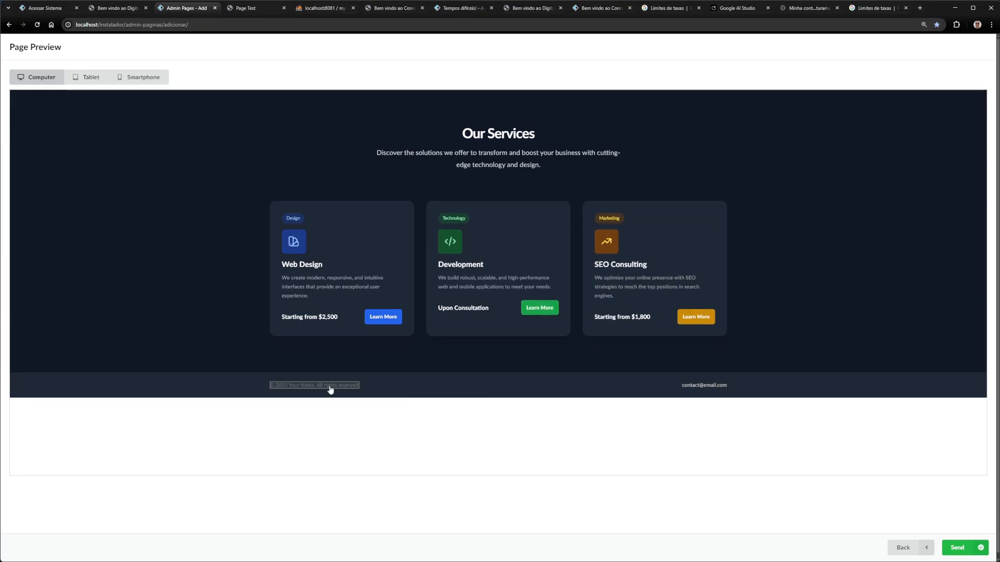
left_click(496, 139)
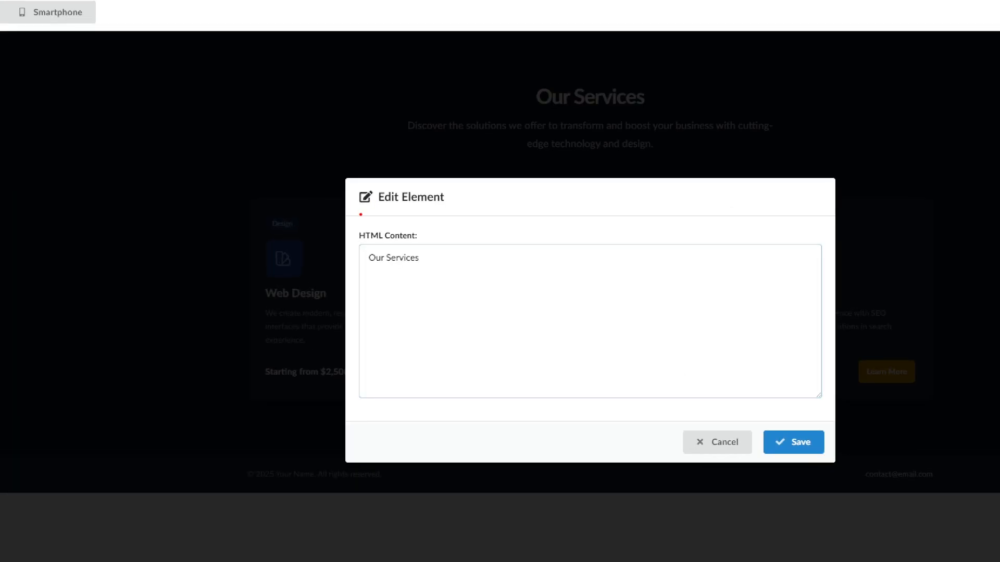
left_click_drag(360, 214, 471, 219)
left_click_drag(351, 279, 451, 276)
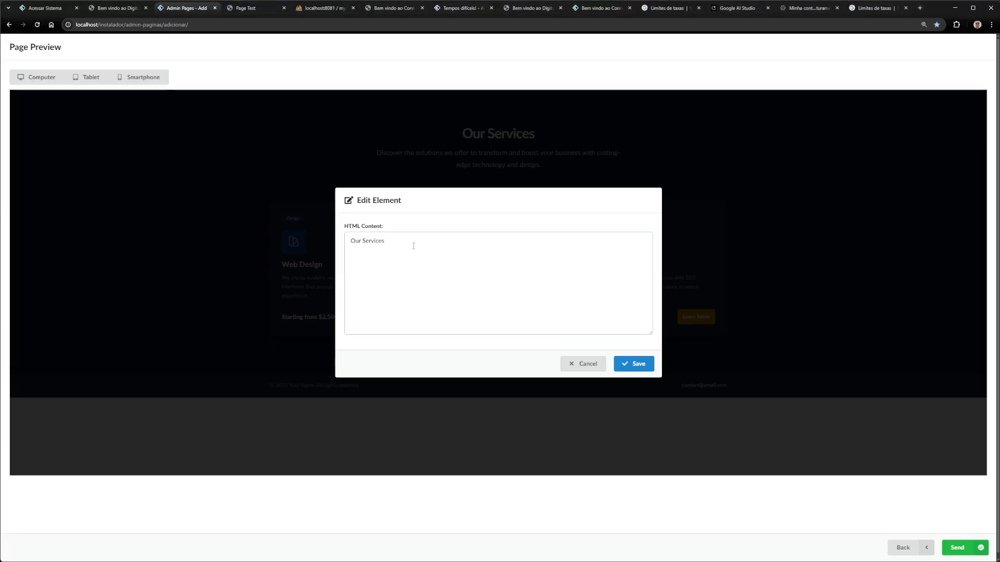
type("Or Products.")
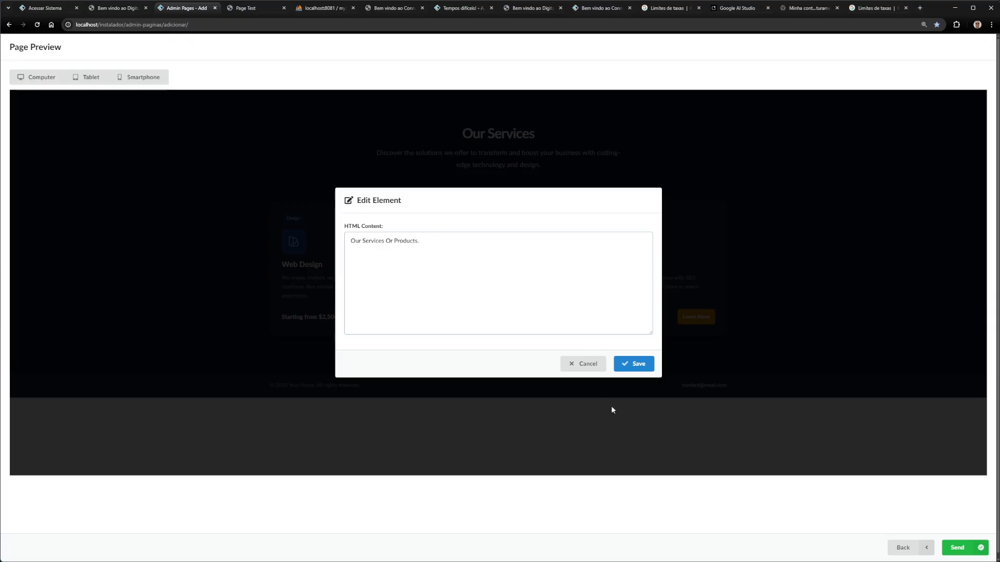
left_click(635, 364)
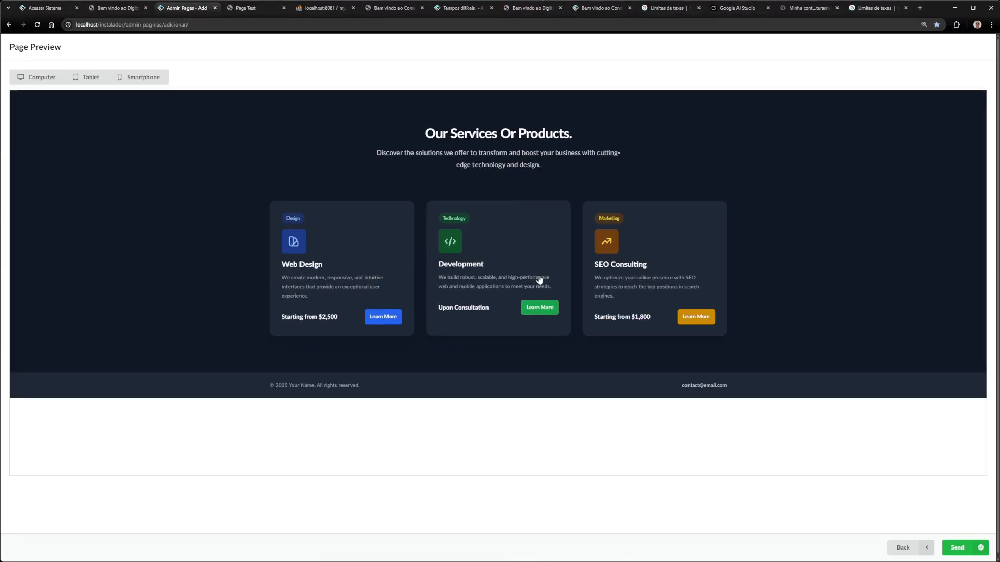
Extend the footer copyright line with 'And More...', save, and return to the page form
left_click(305, 389)
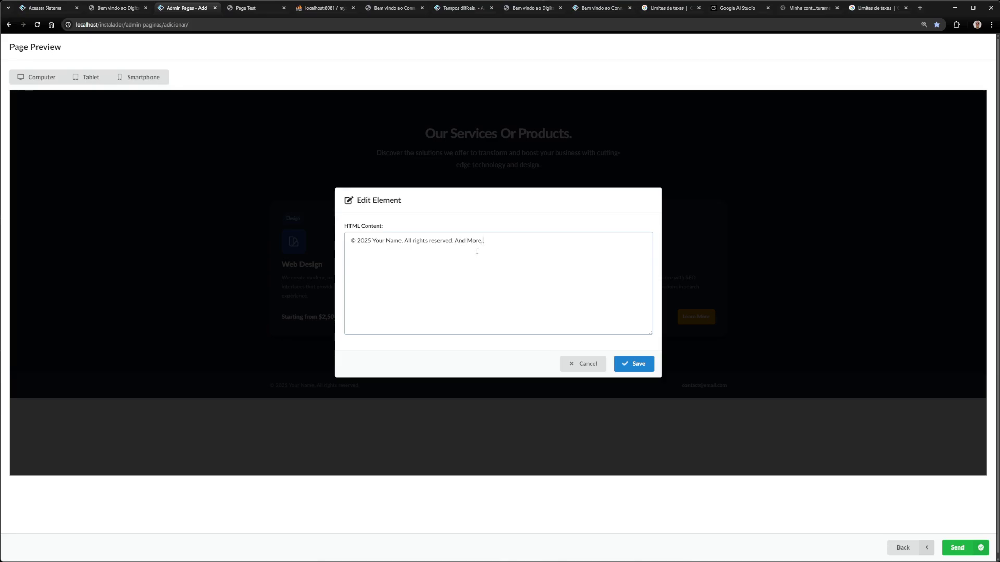
left_click(634, 362)
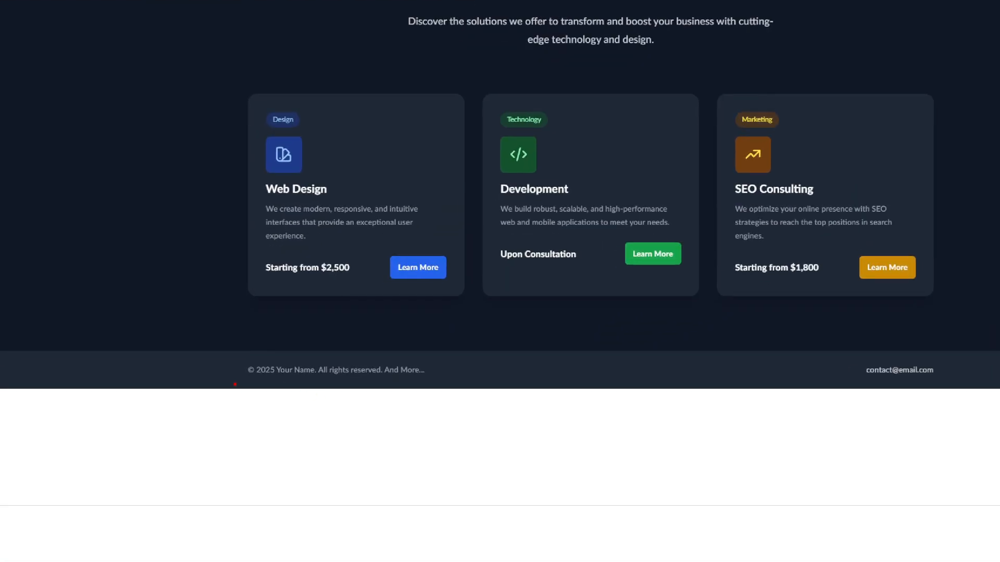
left_click_drag(235, 384, 542, 380)
key("Escape")
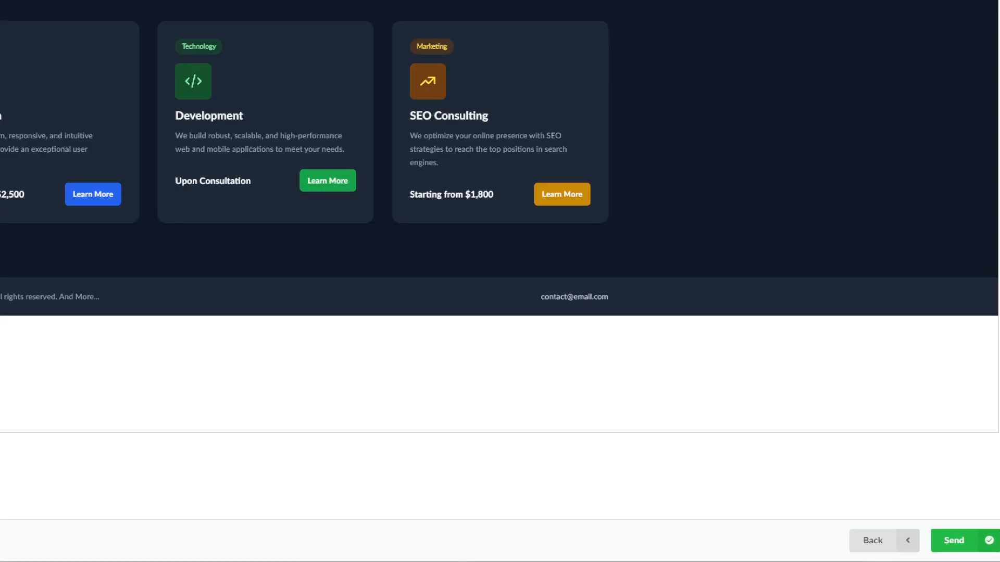
mouse_move(878, 518)
left_mouse_down()
mouse_move(879, 532)
mouse_move(872, 513)
left_mouse_up()
key("Escape")
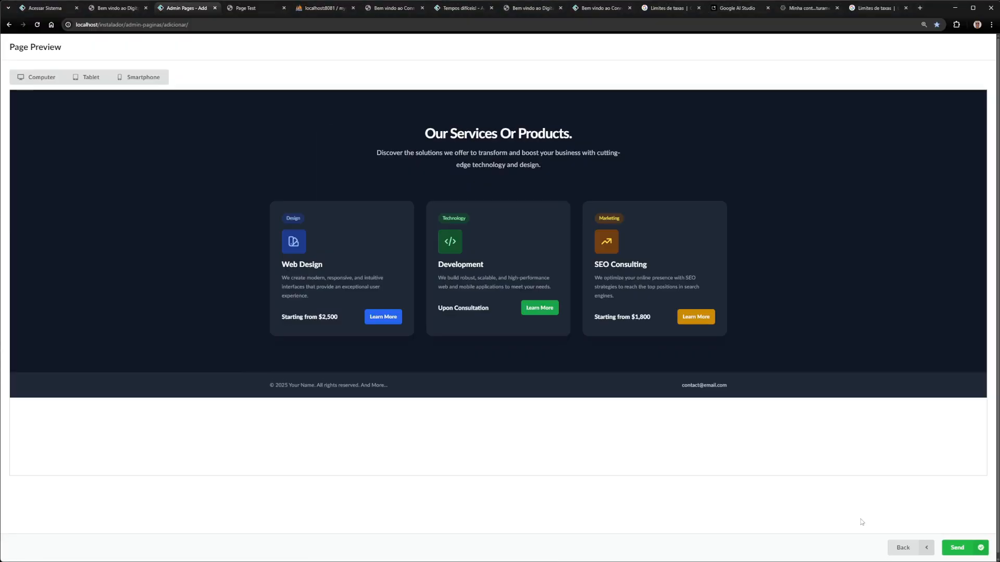
left_click(904, 548)
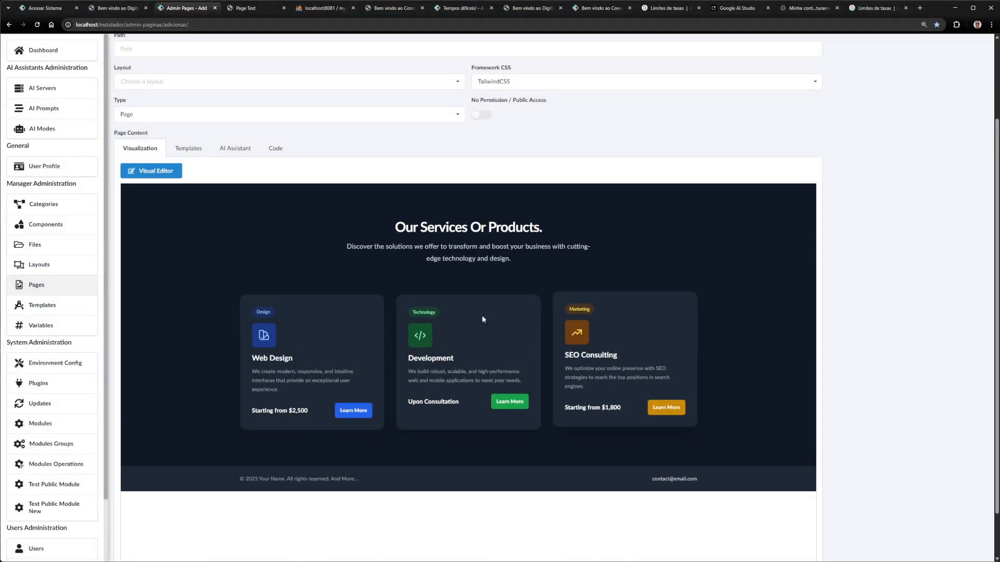
key("ctrl+1")
left_click_drag(325, 475, 395, 481)
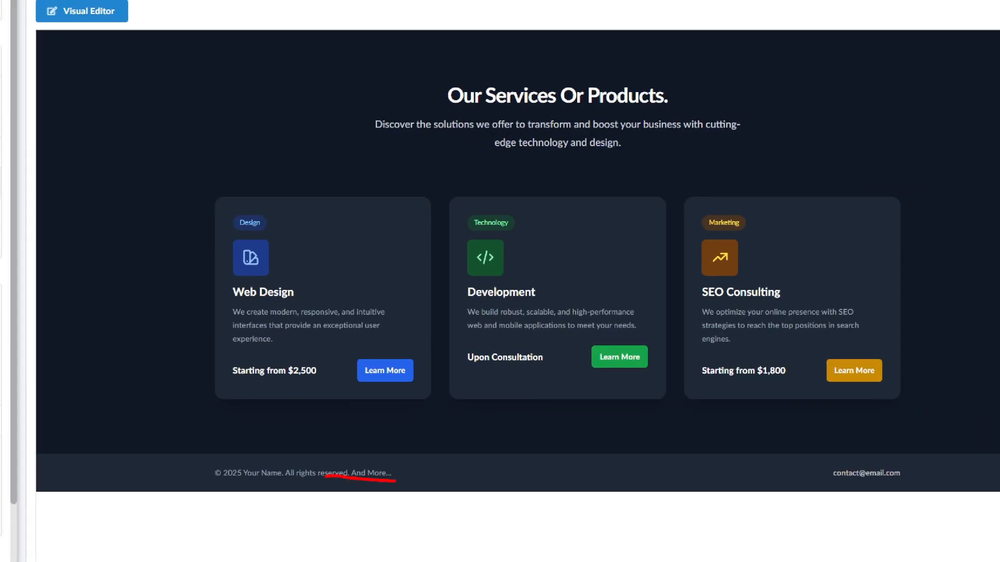
left_click_drag(473, 110, 668, 120)
key("Escape")
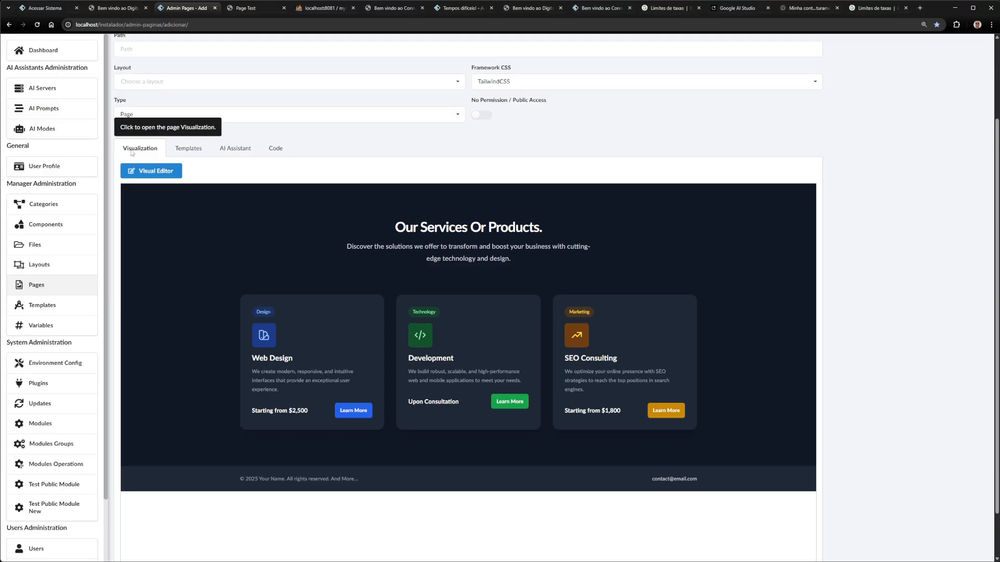
left_click(190, 147)
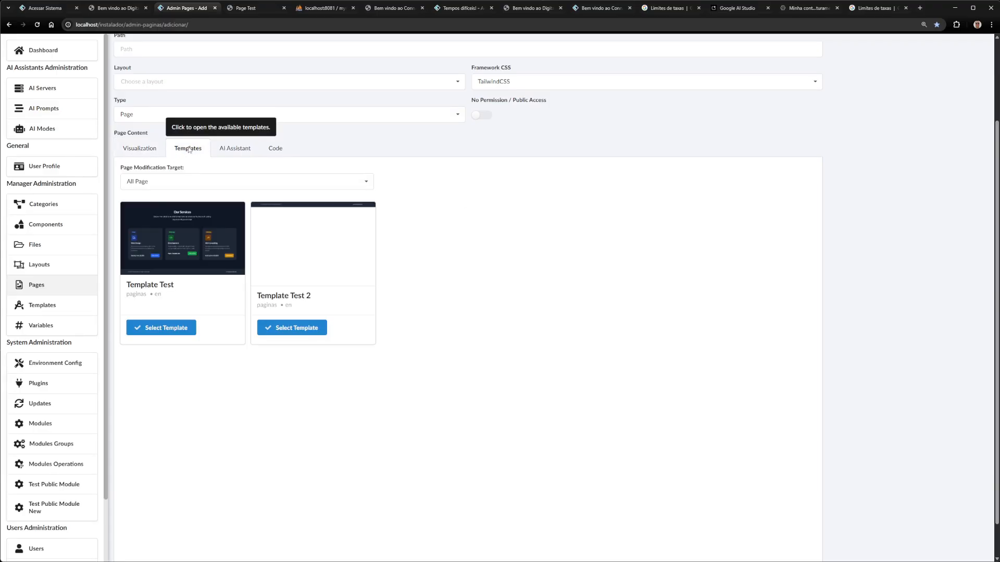
Set templates to modify One Section, targeting Services with Interactive Cards with Add New Before
left_click(142, 180)
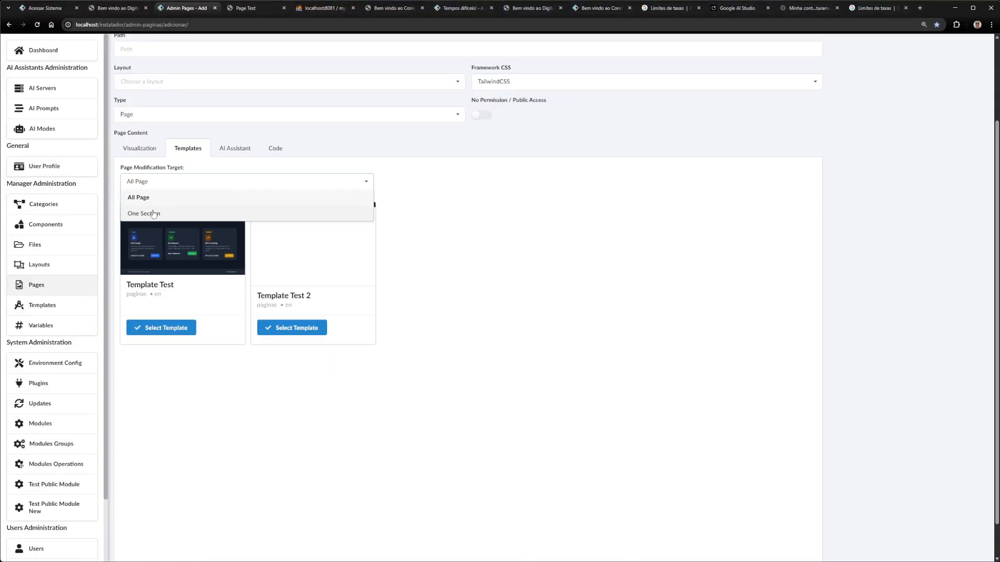
left_click(176, 231)
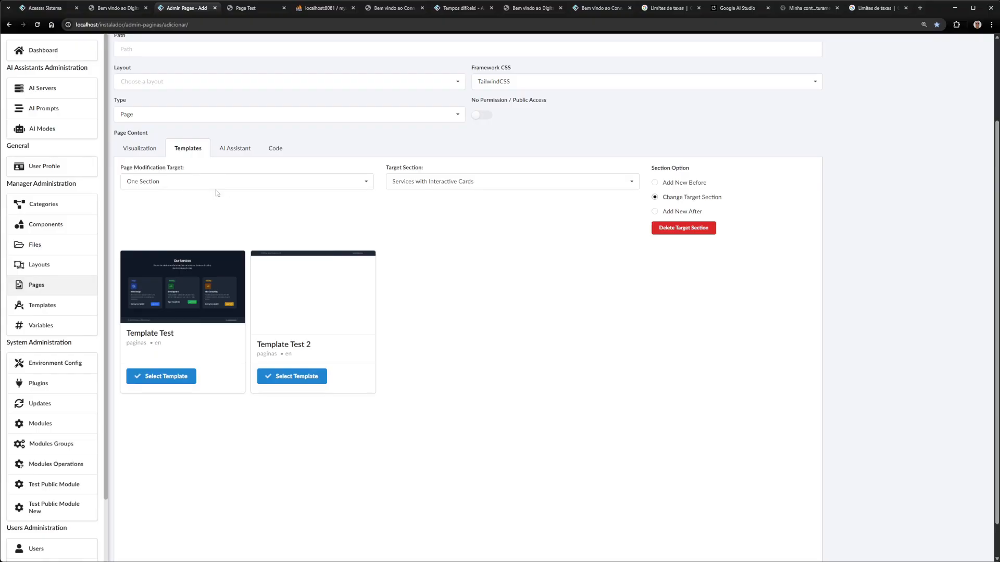
left_click(140, 148)
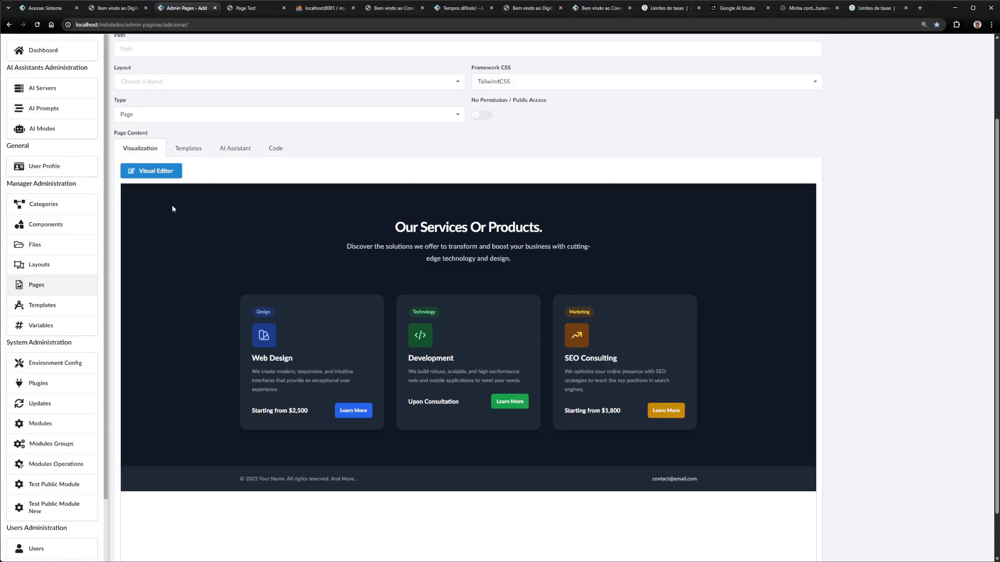
left_click(186, 154)
left_click(440, 187)
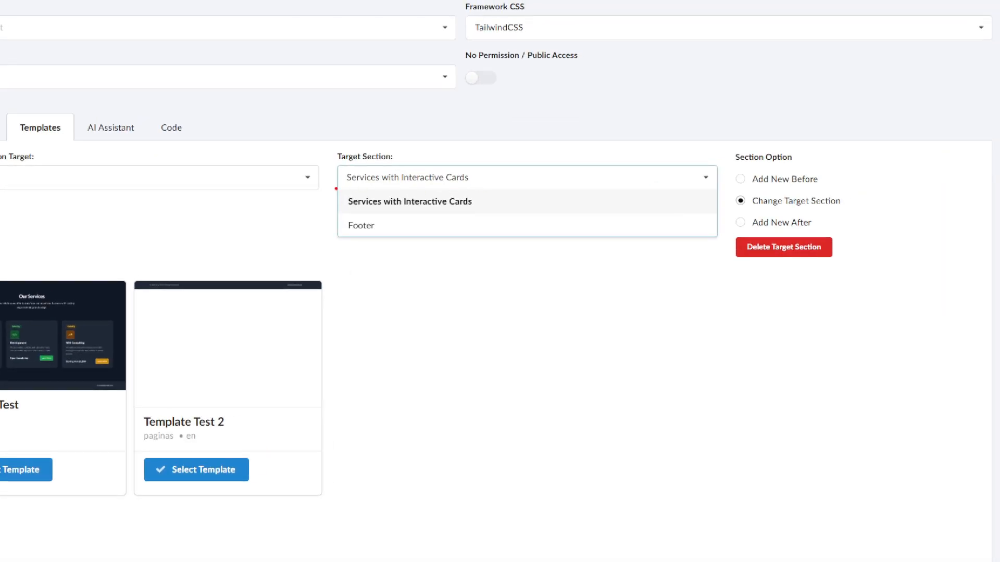
mouse_move(336, 189)
left_mouse_down()
mouse_move(382, 242)
mouse_move(444, 178)
mouse_move(304, 188)
left_mouse_up()
key("Escape")
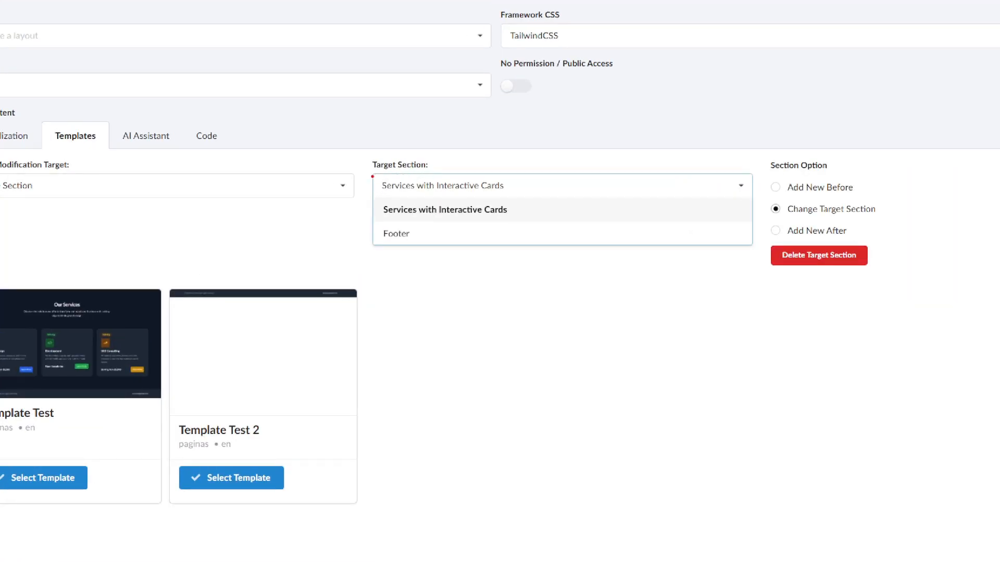
mouse_move(372, 177)
left_mouse_down()
mouse_move(440, 170)
mouse_move(349, 158)
mouse_move(371, 177)
left_mouse_up()
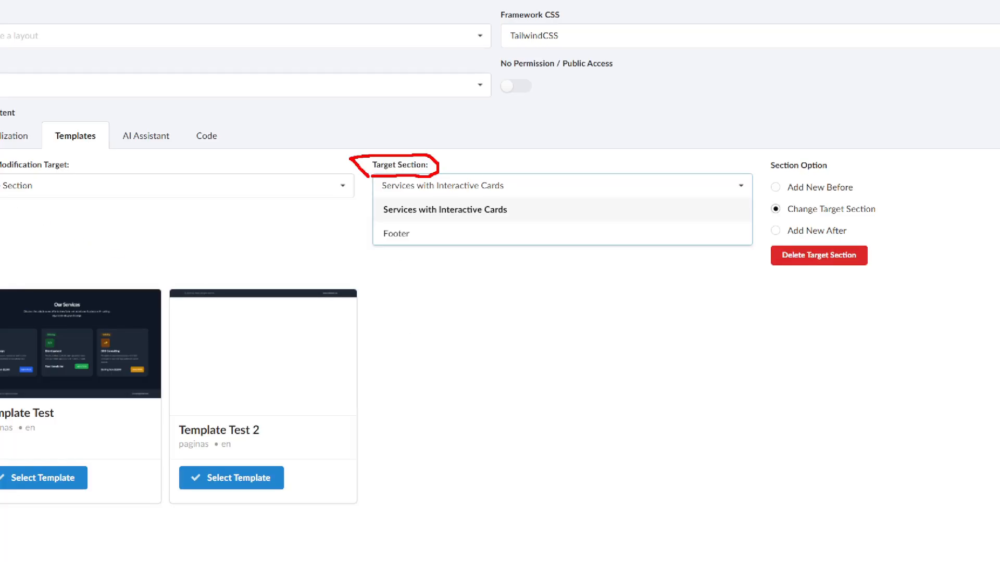
left_click_drag(1, 179, 1, 152)
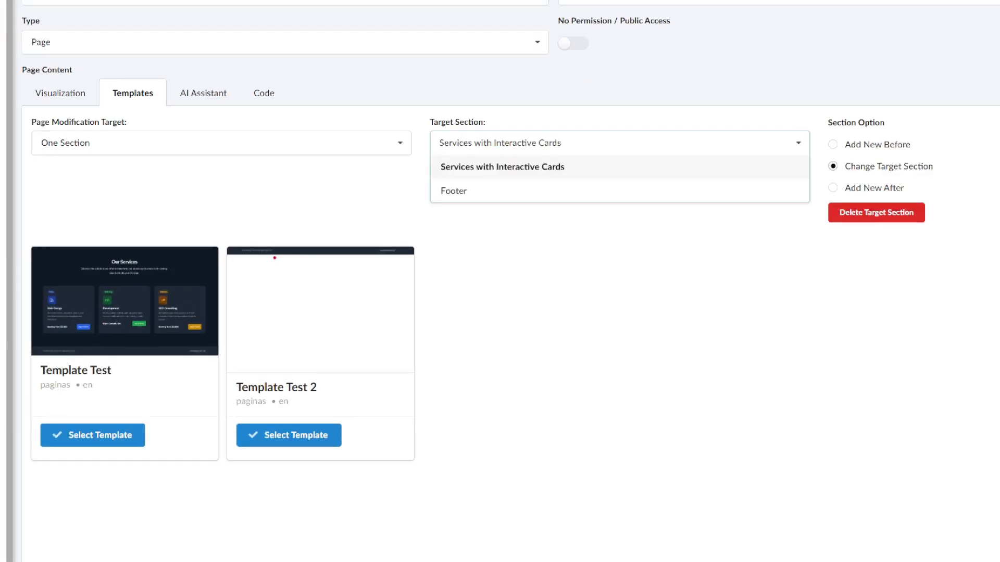
mouse_move(240, 243)
left_mouse_down()
mouse_move(427, 272)
mouse_move(184, 268)
left_mouse_up()
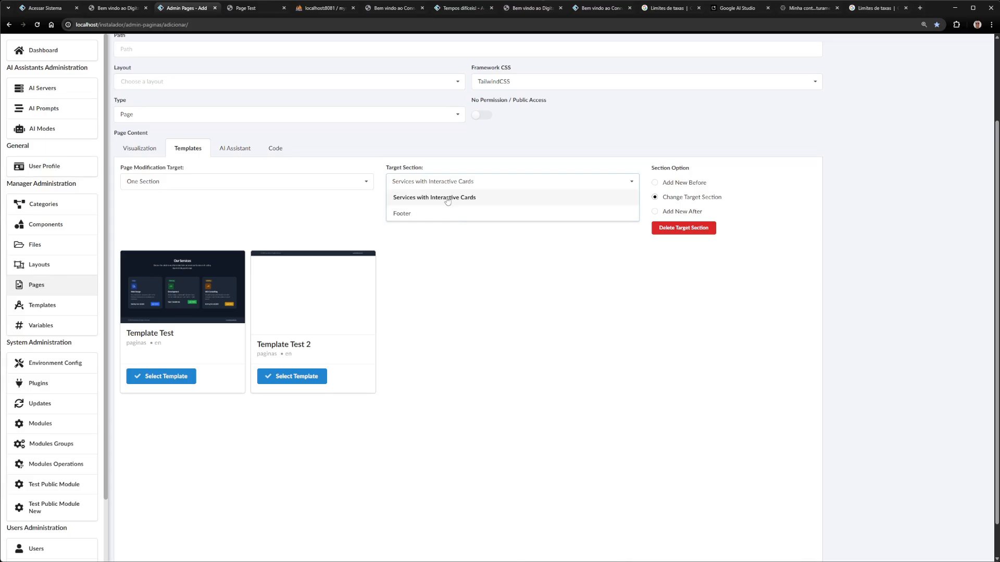
left_click(447, 198)
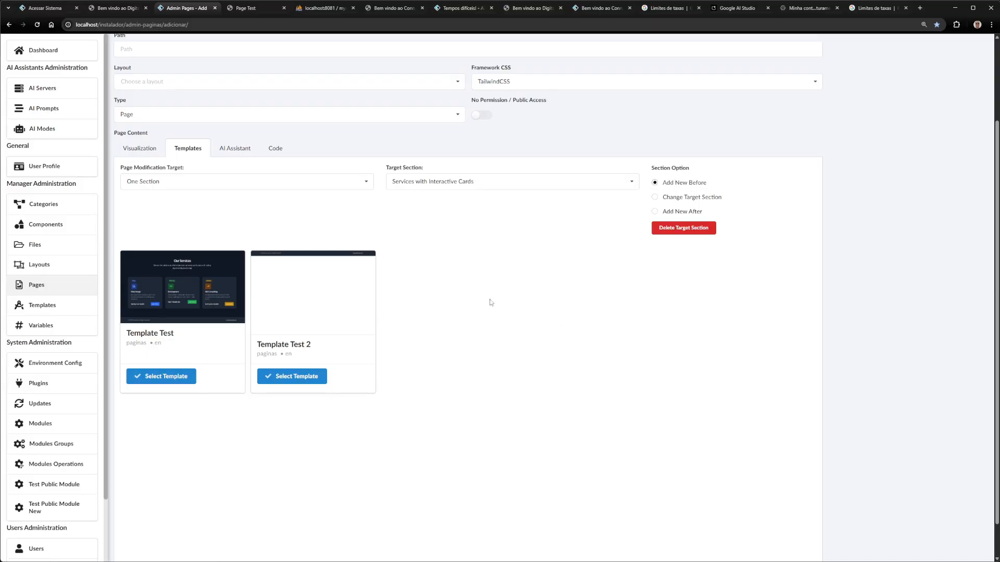
Insert Template Test 2 as a copyright bar before the Our Services Or Products section
left_click(301, 374)
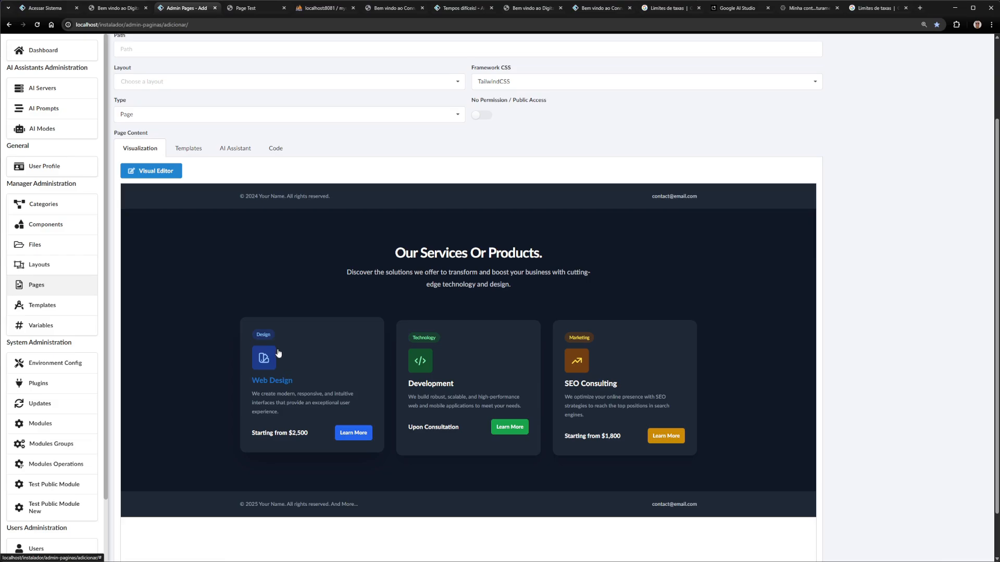
key("ctrl+1")
mouse_move(238, 216)
left_mouse_down()
mouse_move(998, 228)
mouse_move(411, 175)
mouse_move(195, 246)
left_mouse_up()
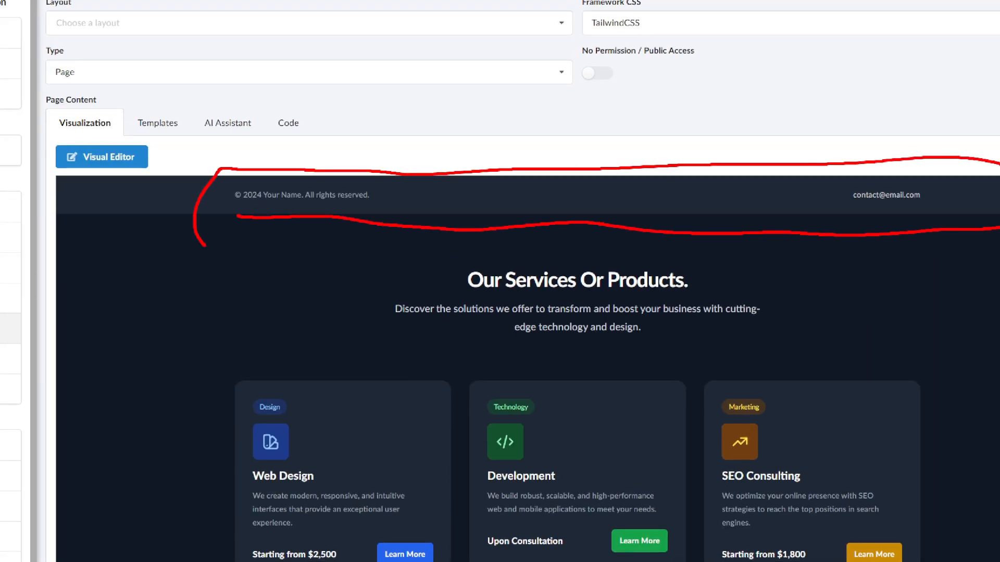
key("Escape")
key("ctrl+1")
mouse_move(212, 463)
left_mouse_down()
mouse_move(290, 561)
mouse_move(997, 446)
mouse_move(177, 474)
left_mouse_up()
key("Escape")
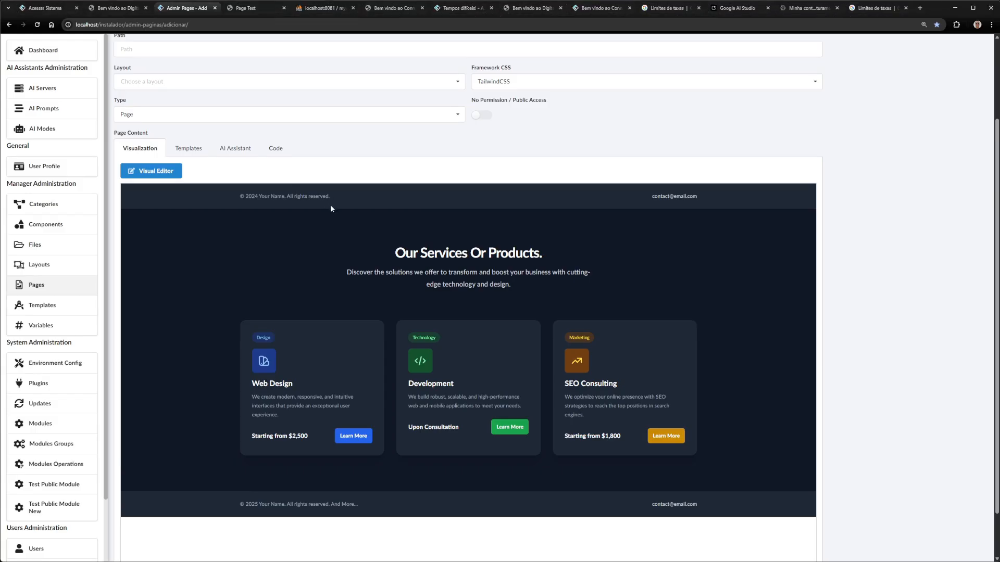
In the Visual Editor, change the top bar's copyright text to end with 'More ands More'
left_click(158, 171)
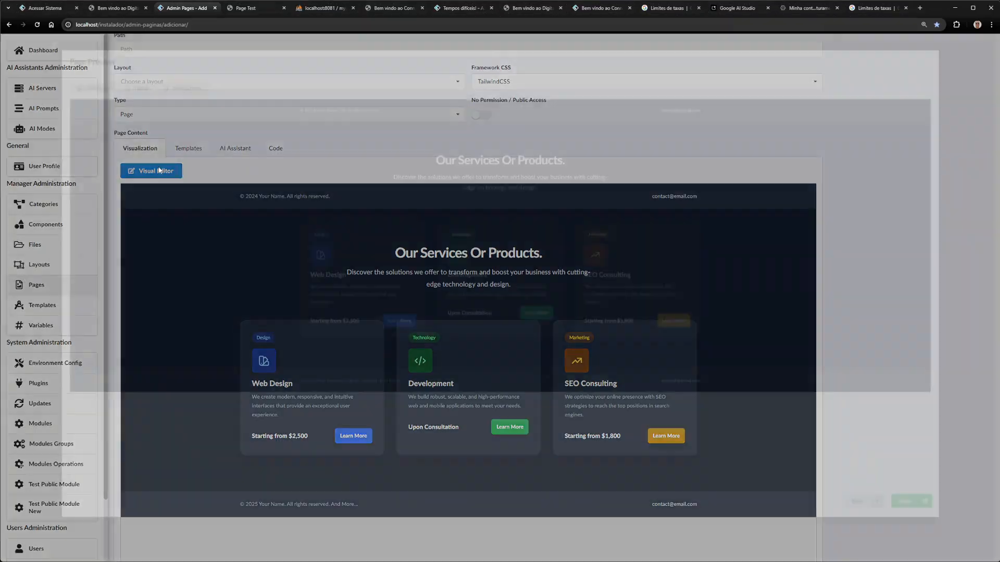
key("ctrl+1")
left_click_drag(221, 115, 396, 124)
key("Escape")
left_click(339, 104)
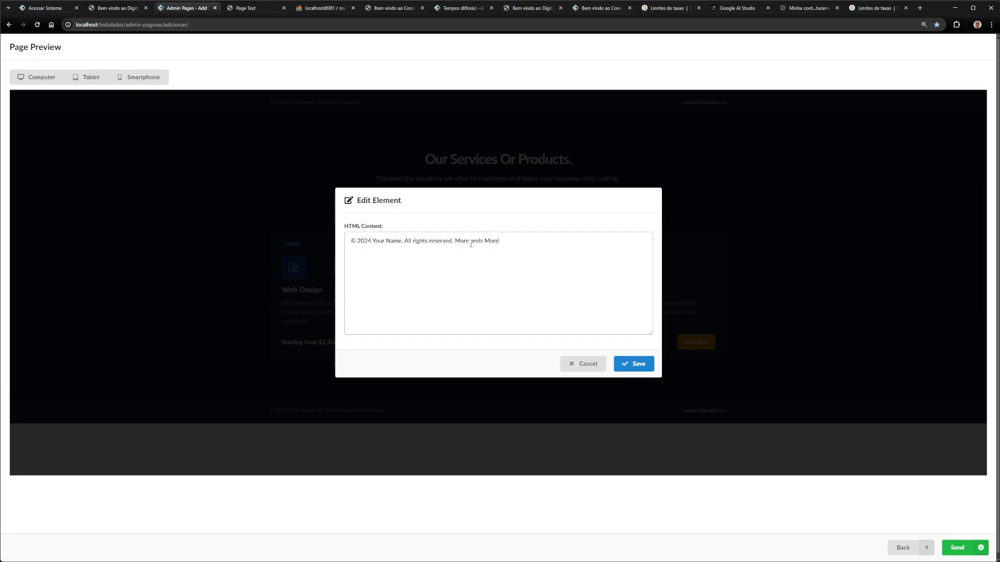
left_click(635, 363)
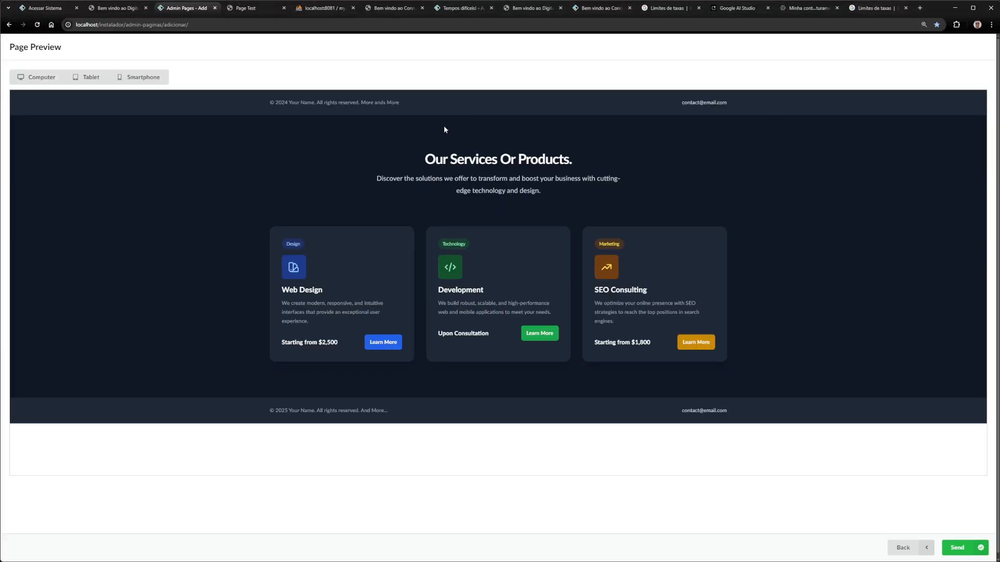
left_click(897, 546)
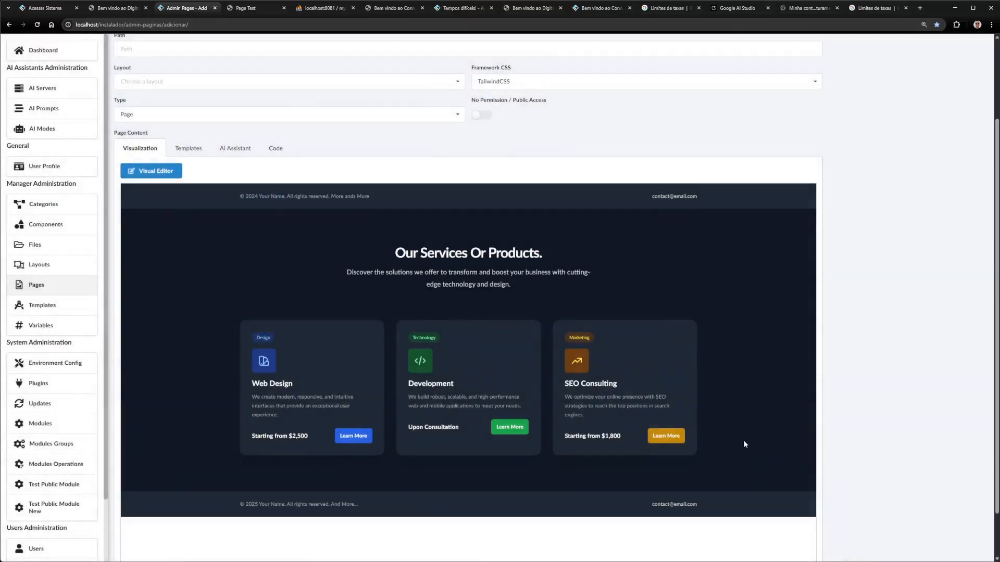
Choose the first Footer as Target Section, keeping Add New Before
left_click(178, 150)
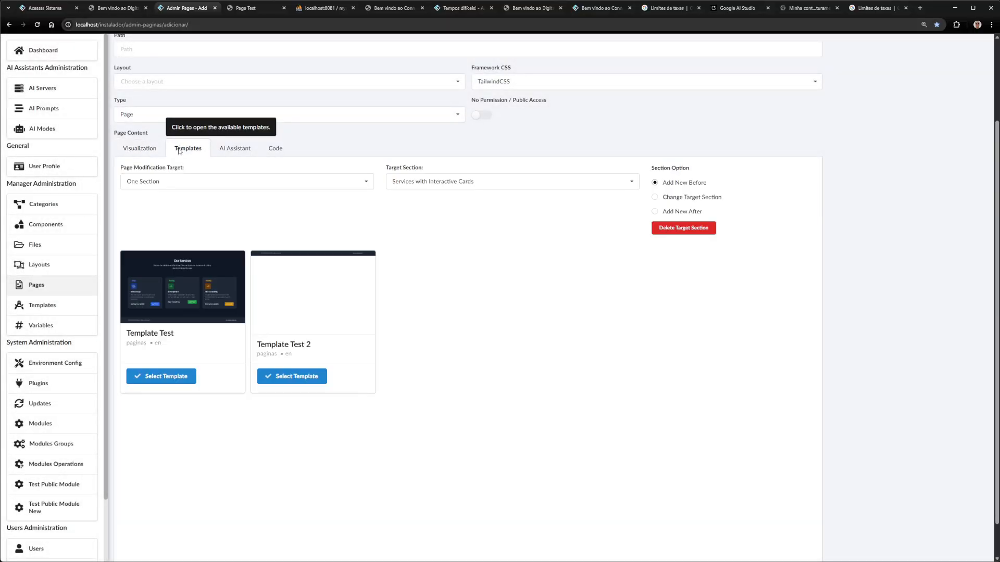
left_click(440, 181)
left_click(408, 229)
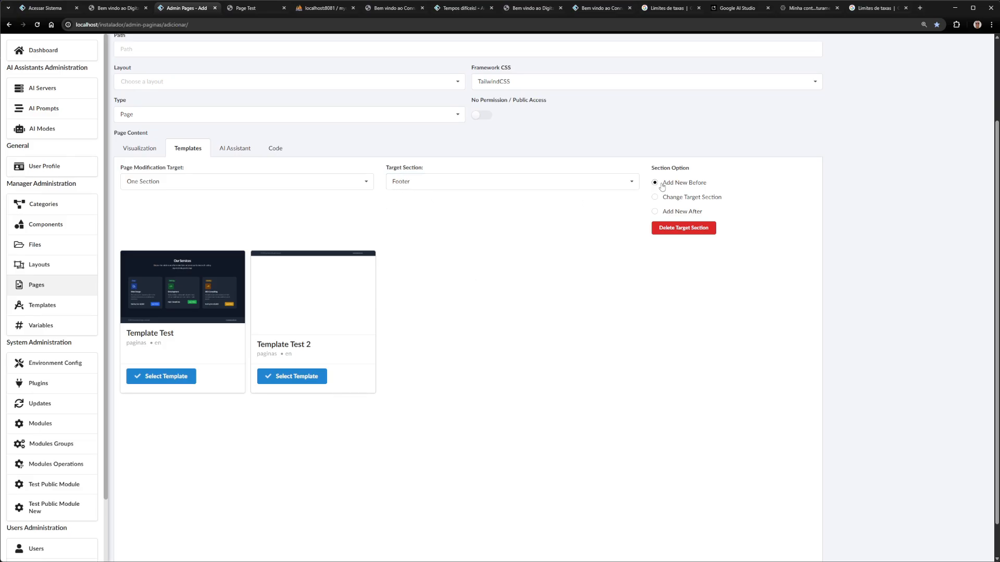
key("ctrl+1")
left_click(170, 350)
mouse_move(93, 190)
left_mouse_down()
mouse_move(97, 249)
mouse_move(67, 183)
left_mouse_up()
key("Escape")
Insert the Template Test services section before the first footer
left_click(180, 376)
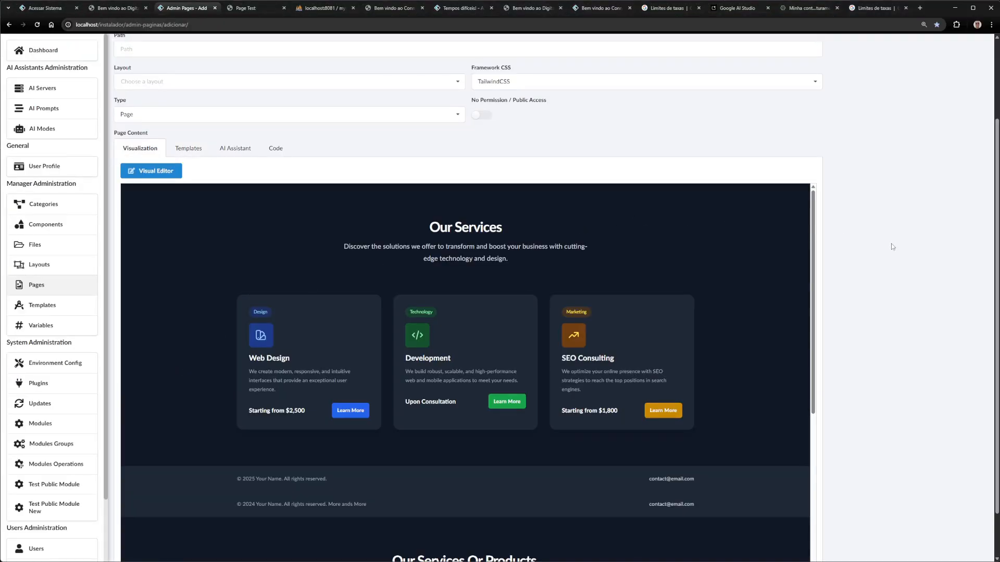
scroll(863, 226, "down", 1)
left_click_drag(814, 184, 829, 373)
scroll(225, 188, "up", 5)
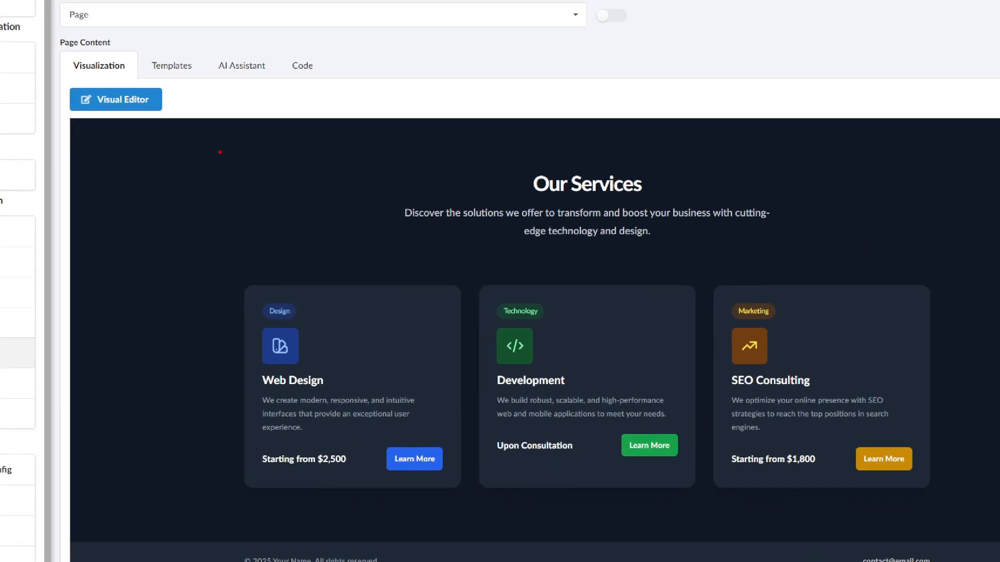
mouse_move(194, 129)
left_mouse_down()
mouse_move(171, 369)
mouse_move(522, 424)
left_mouse_up()
mouse_move(672, 560)
left_mouse_down()
mouse_move(223, 146)
mouse_move(172, 148)
left_mouse_up()
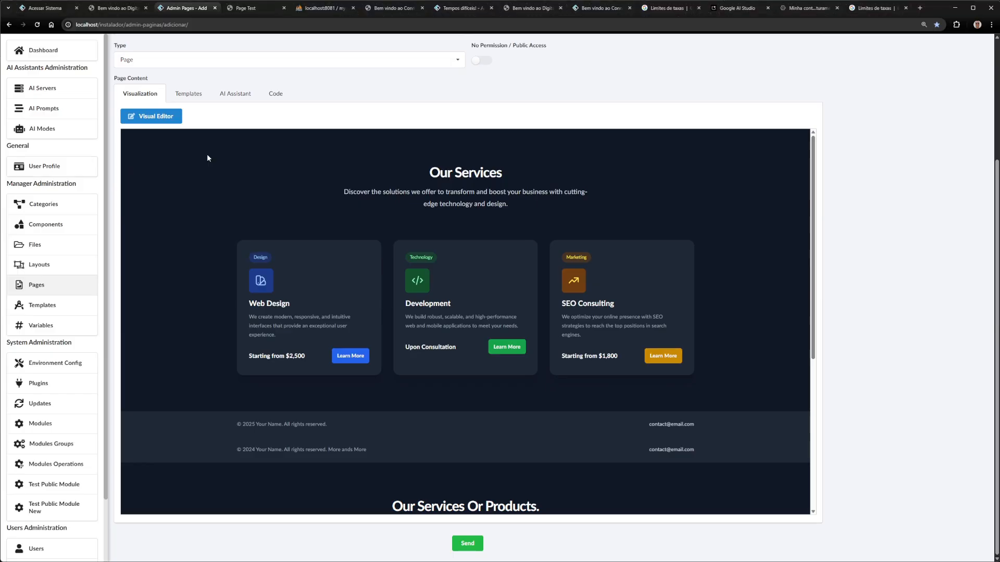
Retitle the new top services heading to 'Our Services Altered' in the Visual Editor
left_click(100, 101)
left_click(478, 136)
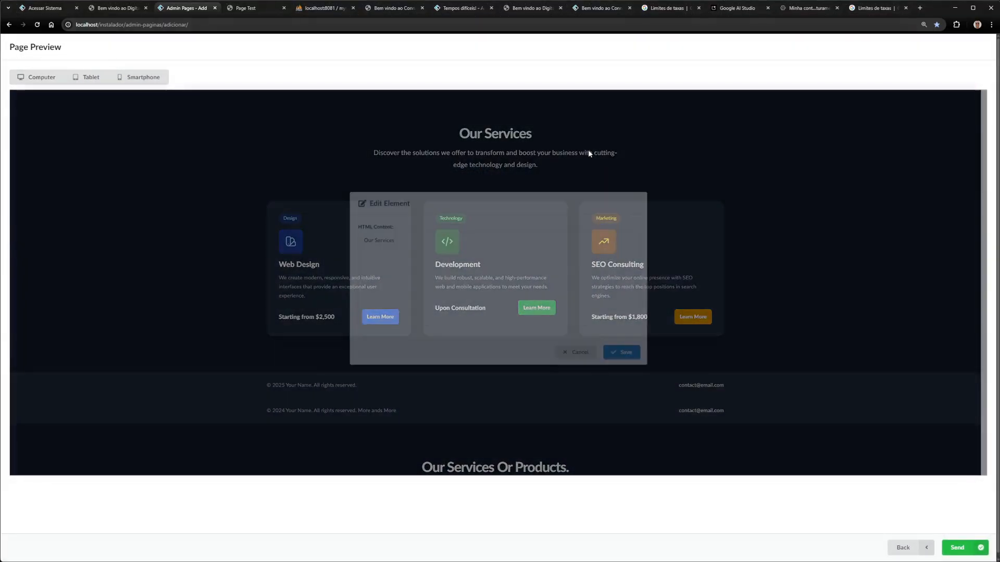
type("Altered")
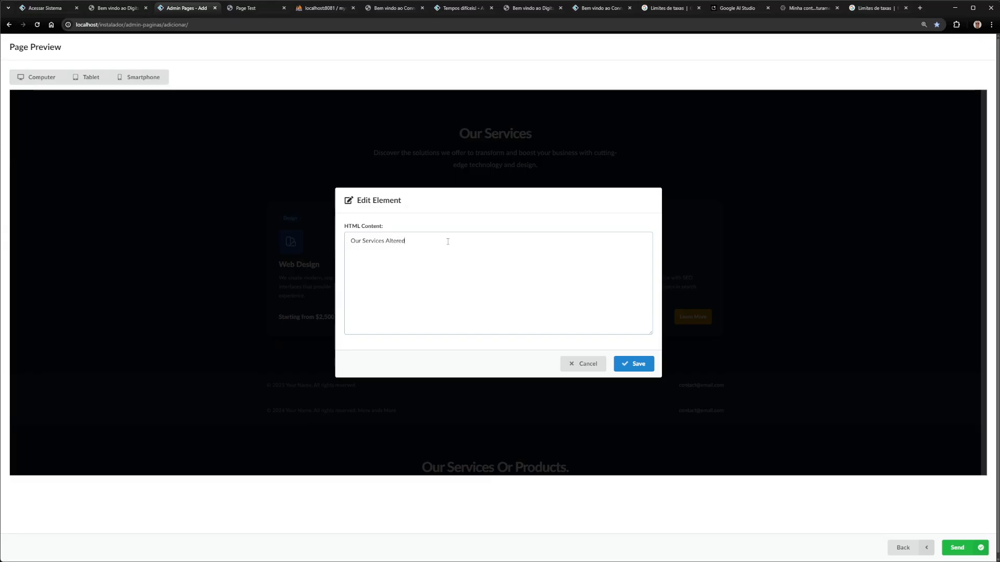
left_click(643, 362)
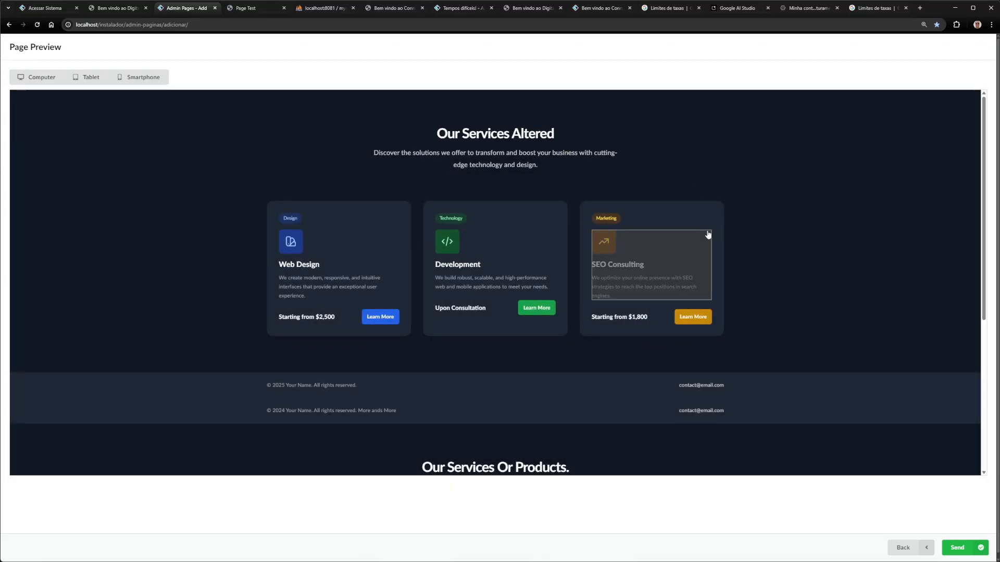
left_click(902, 547)
scroll(414, 257, "down", 4)
scroll(414, 258, "up", 6)
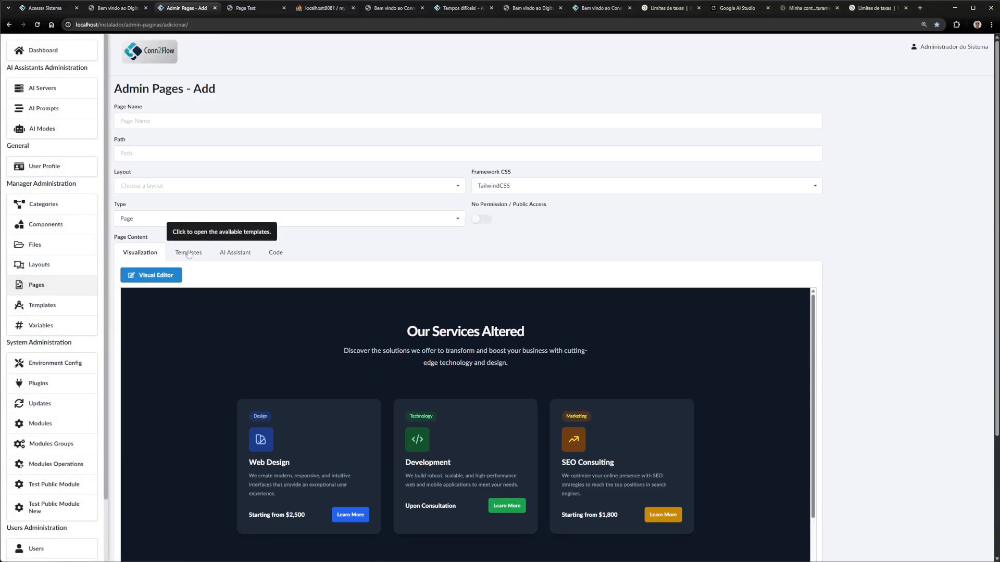
Target the inserted section's Footer in Templates and delete it
left_click(188, 253)
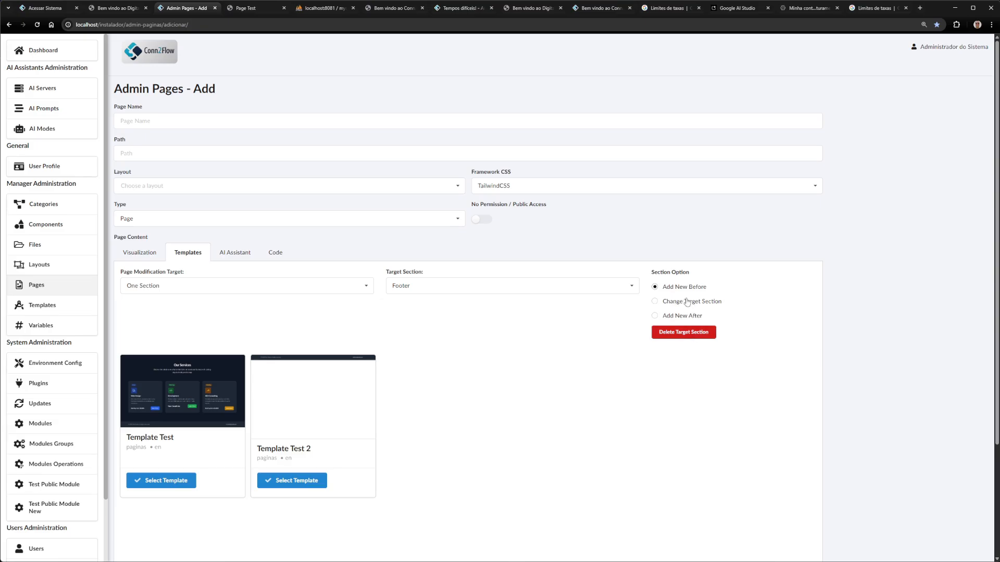
left_click(423, 286)
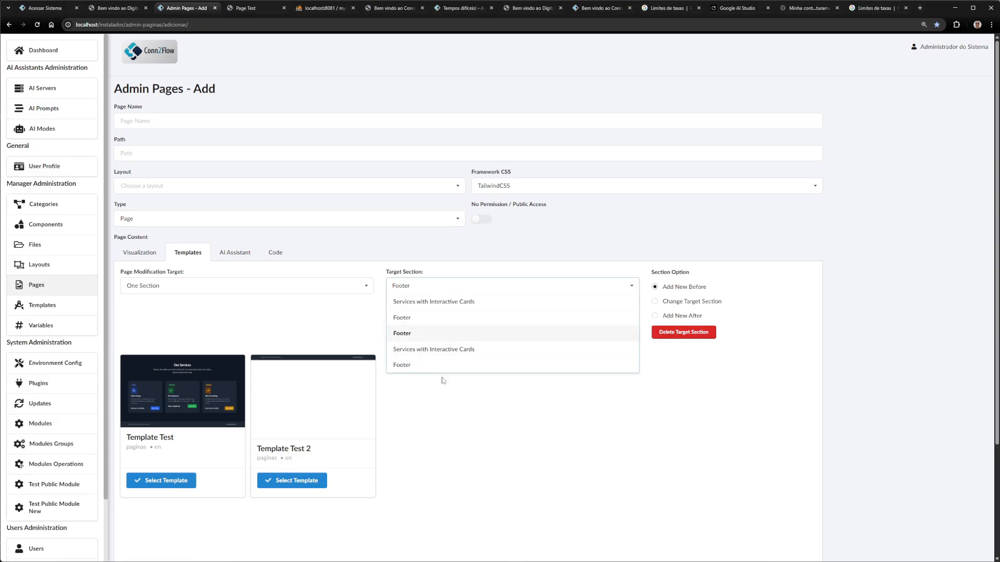
left_click(449, 319)
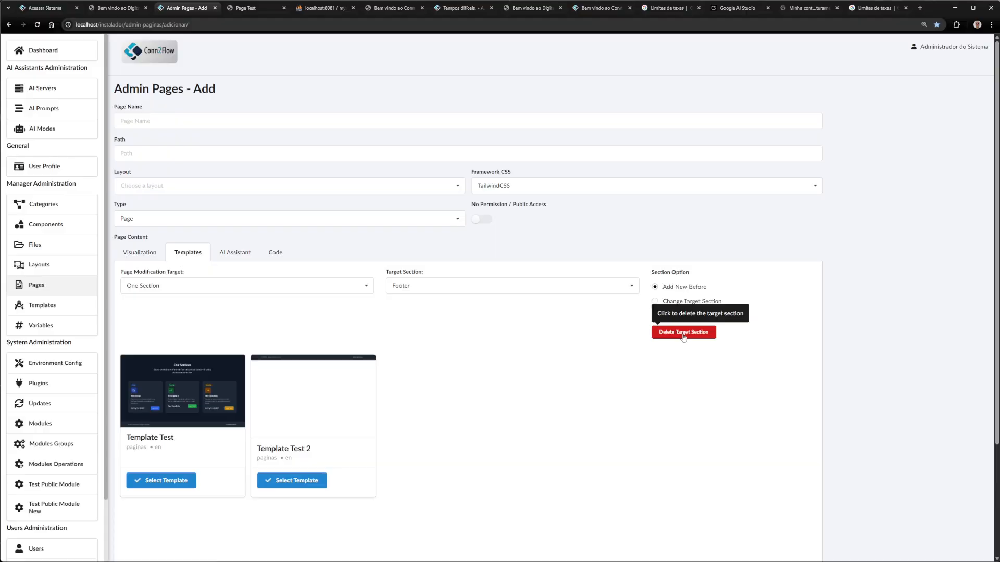
left_click(683, 332)
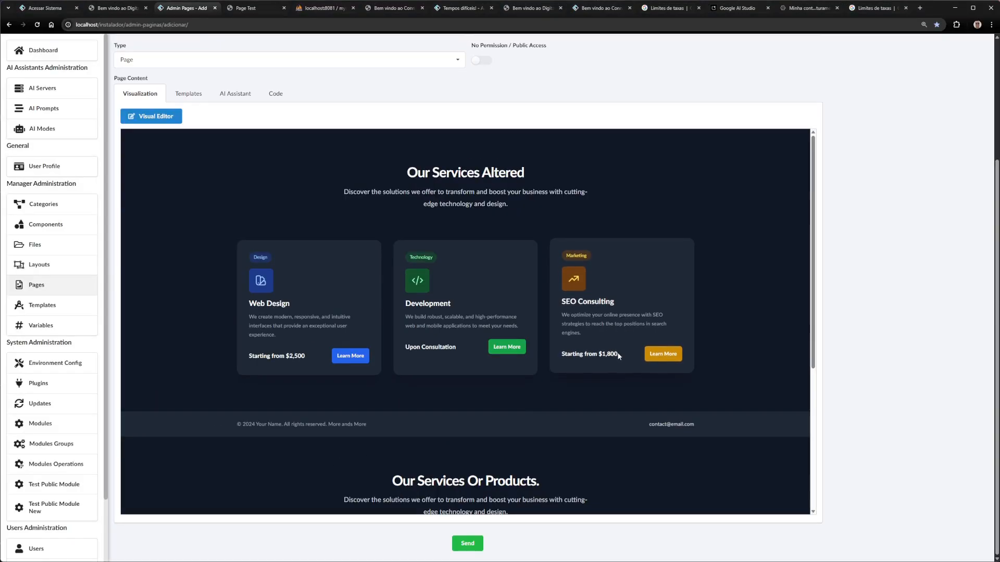
Target Services with Interactive Cards and delete the Our Services Altered section
scroll(618, 356, "down", 5)
scroll(624, 387, "up", 5)
scroll(585, 316, "down", 5)
scroll(562, 386, "up", 5)
scroll(562, 388, "down", 5)
scroll(564, 392, "up", 8)
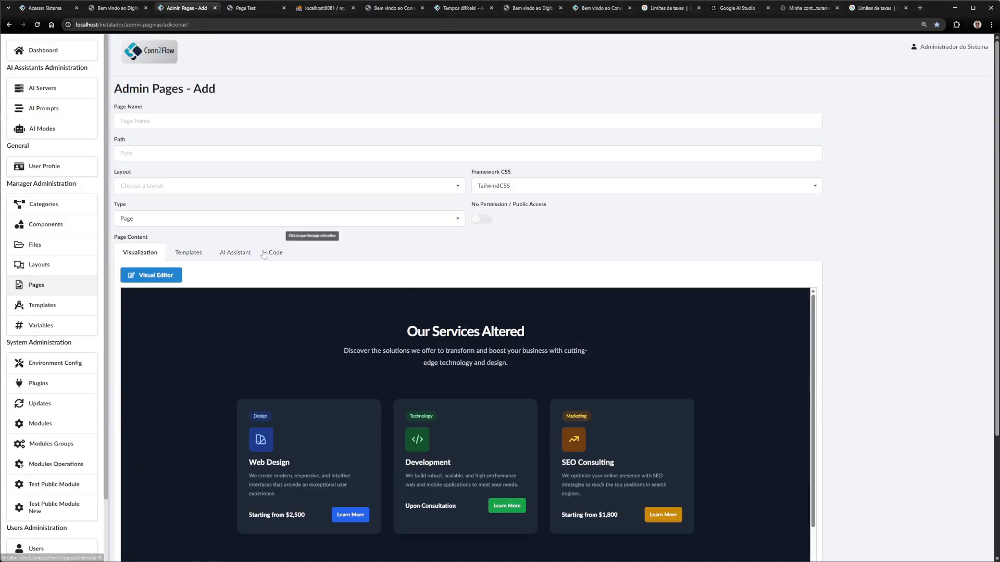
left_click(192, 254)
left_click(495, 285)
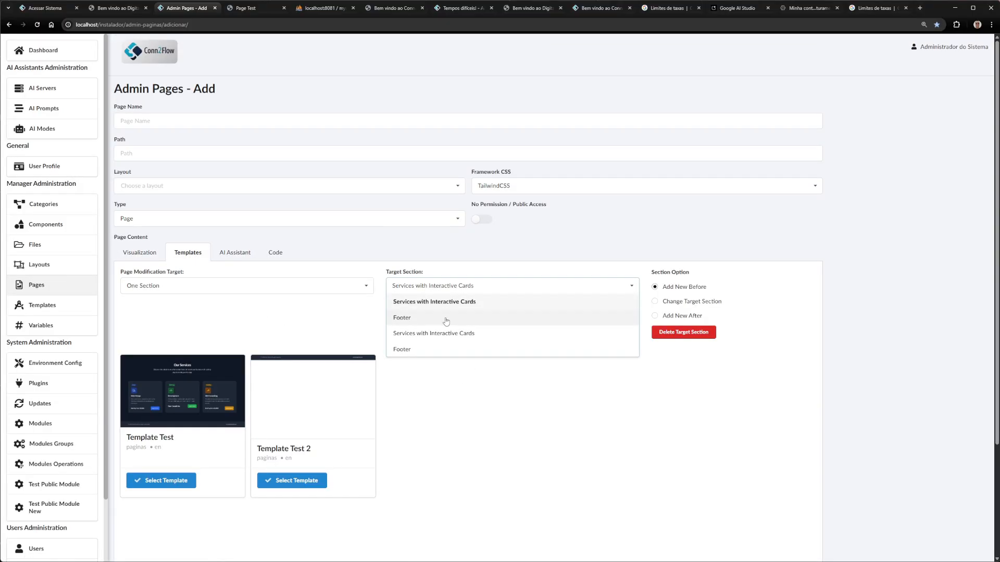
left_click(449, 305)
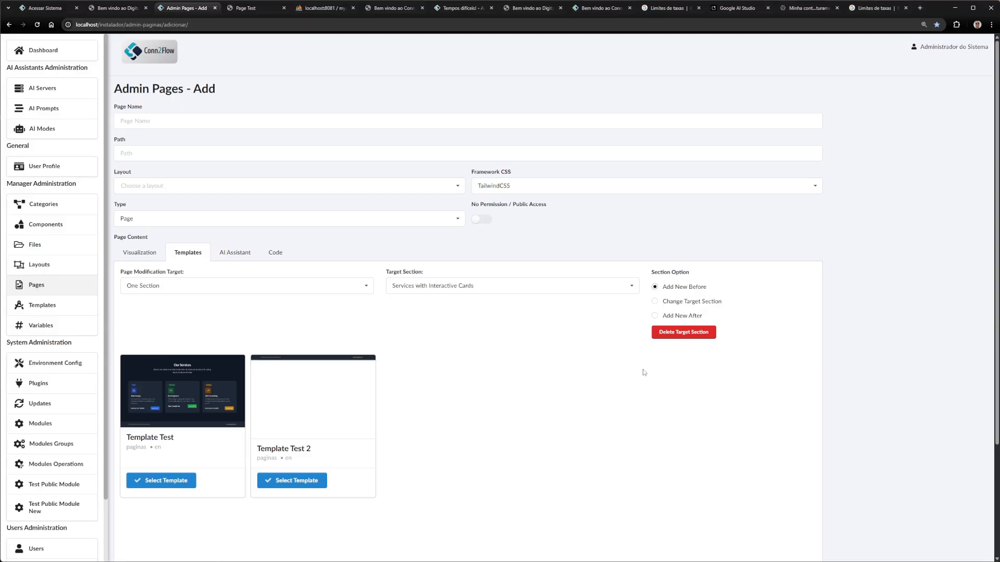
key("ctrl+1")
mouse_move(617, 332)
left_mouse_down()
mouse_move(669, 291)
mouse_move(590, 345)
left_mouse_up()
key("Escape")
left_click(683, 331)
Bring up the AI Assistant panel for the page
scroll(353, 402, "down", 3)
scroll(420, 386, "up", 3)
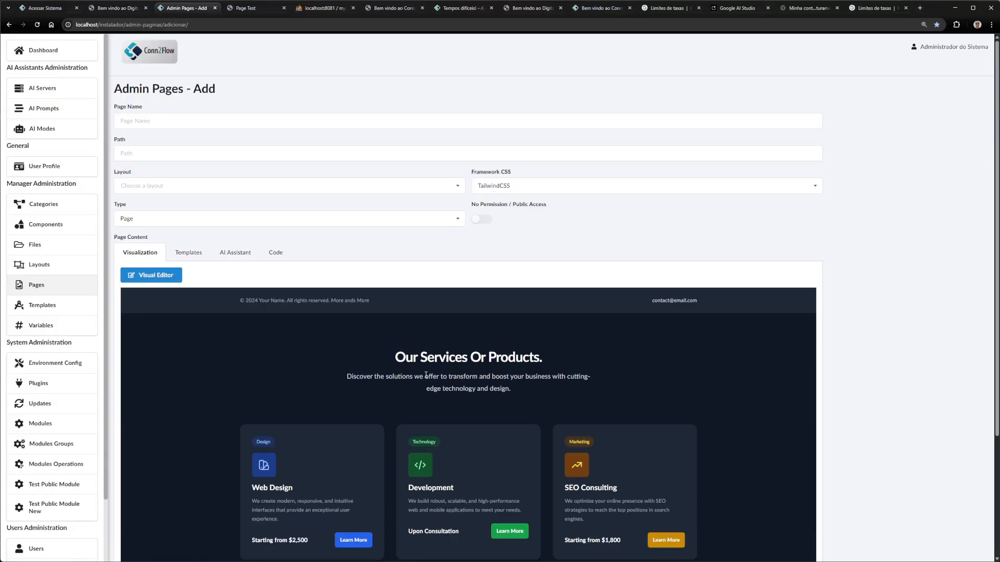
scroll(236, 201, "down", 1)
left_click(236, 201)
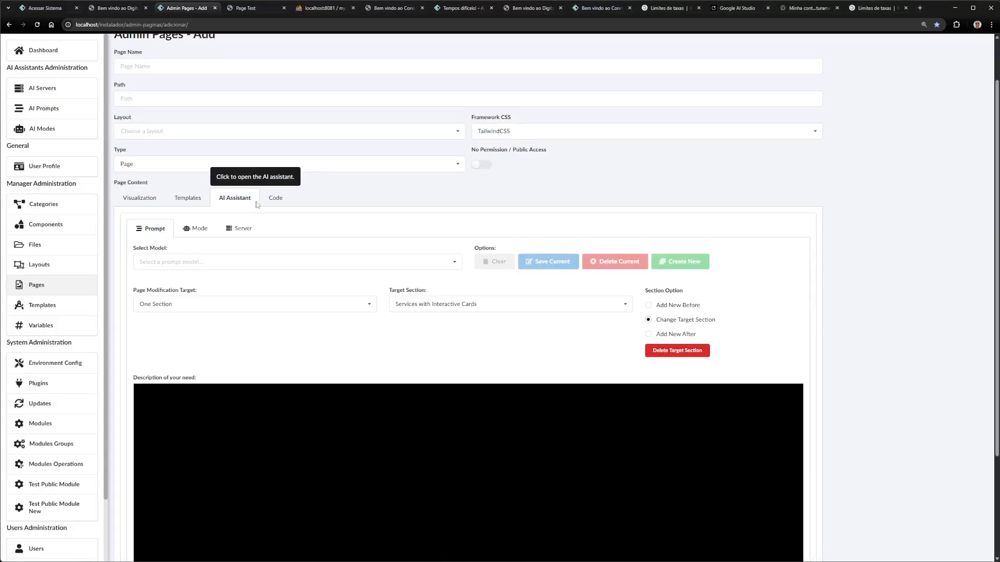
In the Server settings, keep Google Gemini Tests as the AI connection
left_click(239, 228)
scroll(295, 277, "up", 1)
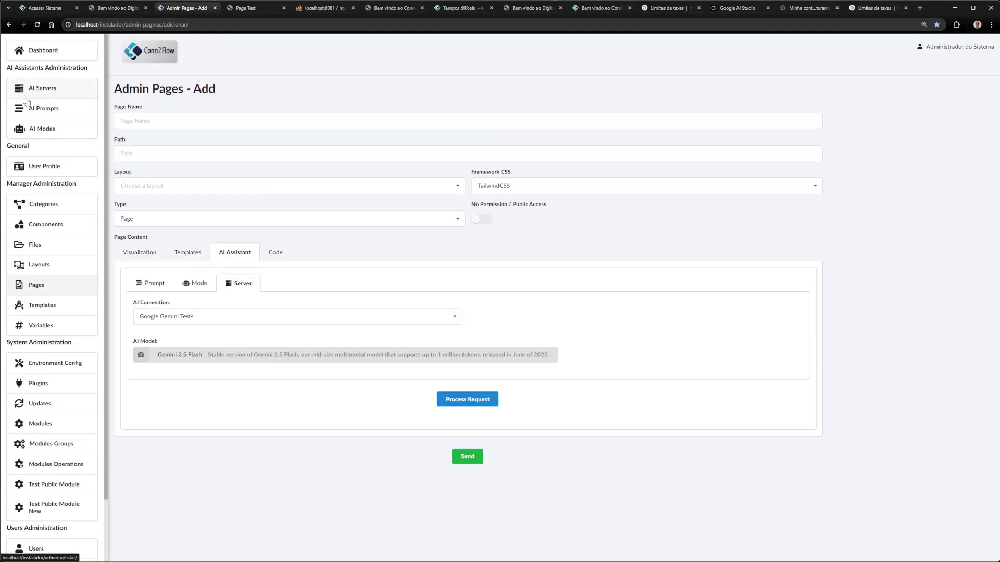
left_click(182, 320)
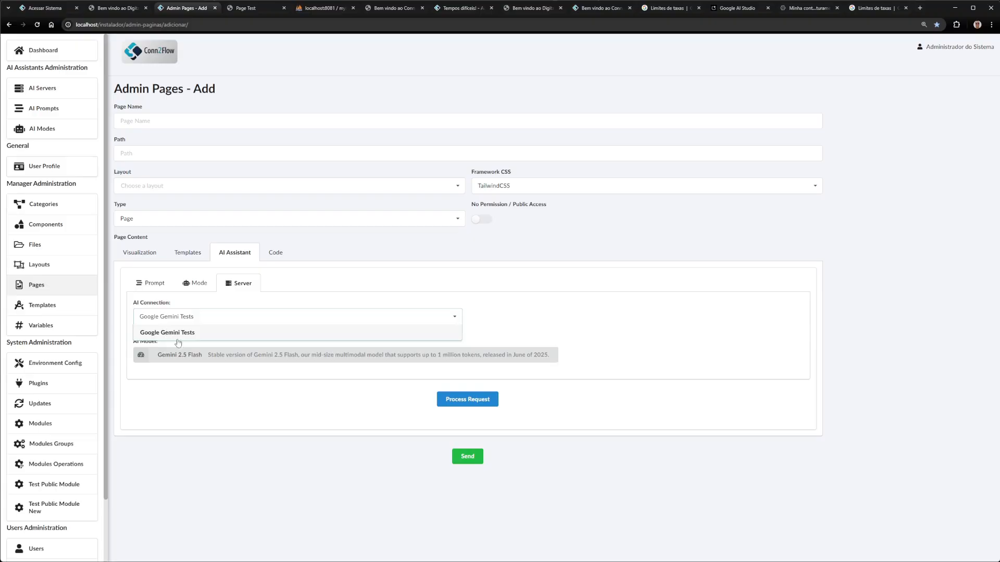
left_click(222, 302)
mouse_move(123, 332)
left_mouse_down()
mouse_move(189, 334)
mouse_move(111, 324)
left_mouse_up()
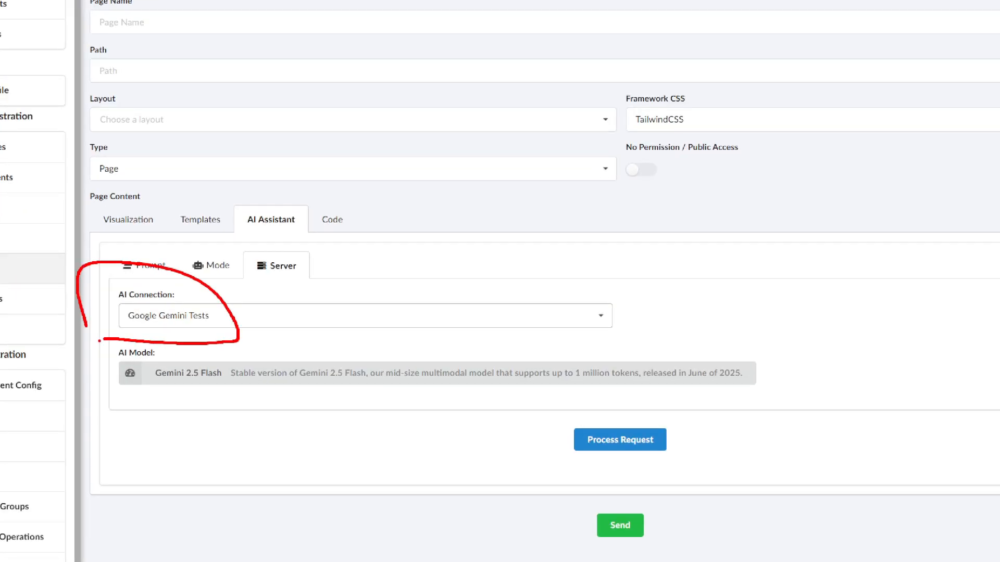
key("Escape")
Choose Gemini 3 Pro Preview as the AI model and view the Mode instructions
left_click(172, 354)
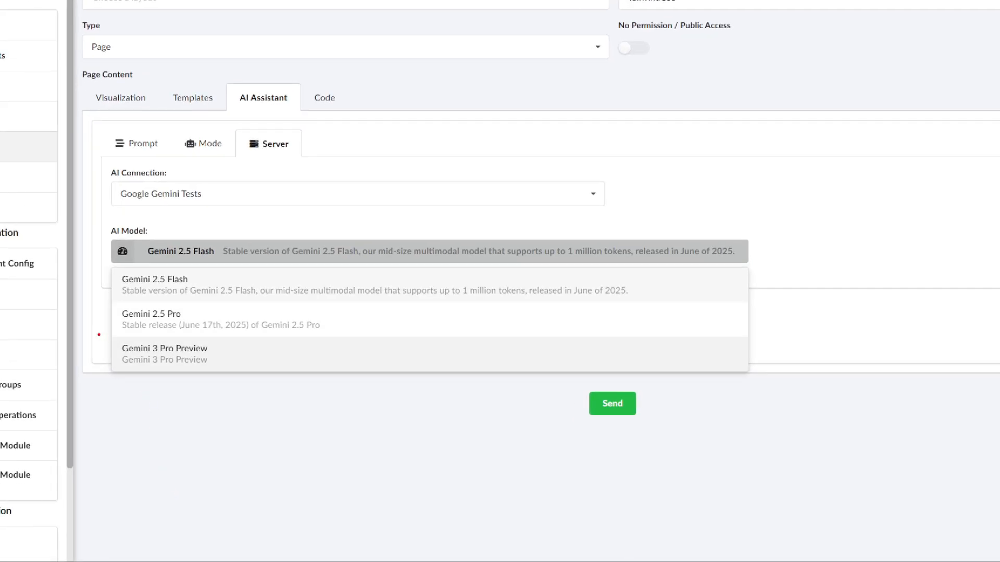
mouse_move(99, 334)
left_mouse_down()
mouse_move(74, 337)
mouse_move(78, 370)
left_mouse_up()
key("Escape")
left_click(170, 423)
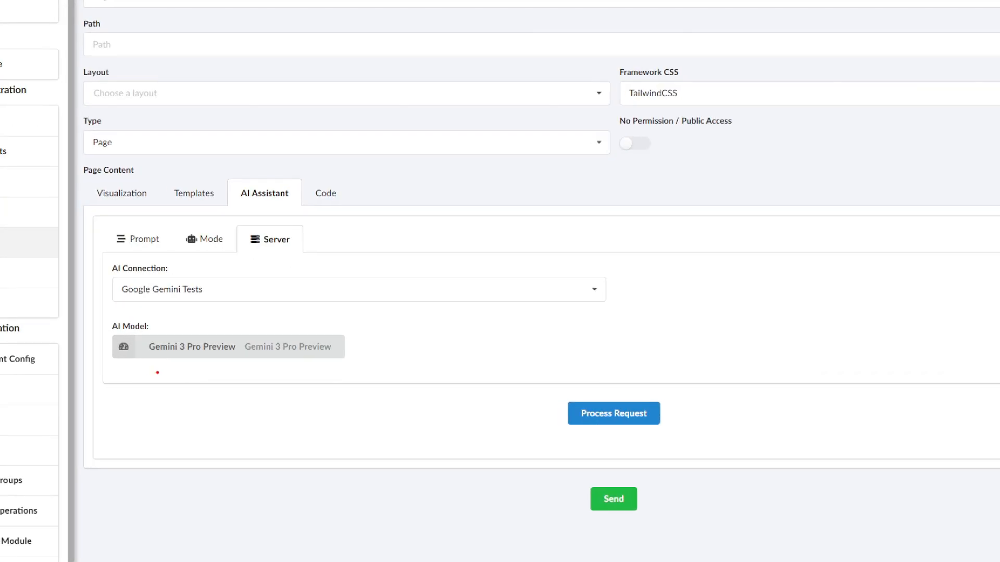
mouse_move(157, 372)
left_mouse_down()
mouse_move(391, 359)
mouse_move(119, 311)
mouse_move(111, 401)
left_mouse_up()
key("Escape")
left_click(204, 239)
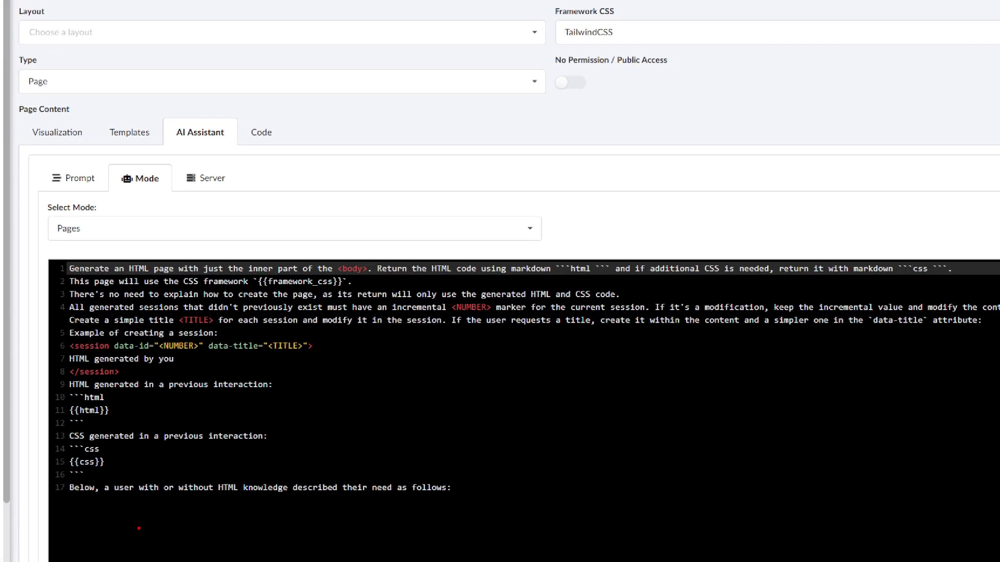
Review the Pages mode instructions and available modes, then return to the Prompt settings
mouse_move(139, 529)
left_mouse_down()
mouse_move(608, 425)
mouse_move(50, 271)
mouse_move(159, 527)
left_mouse_up()
key("Escape")
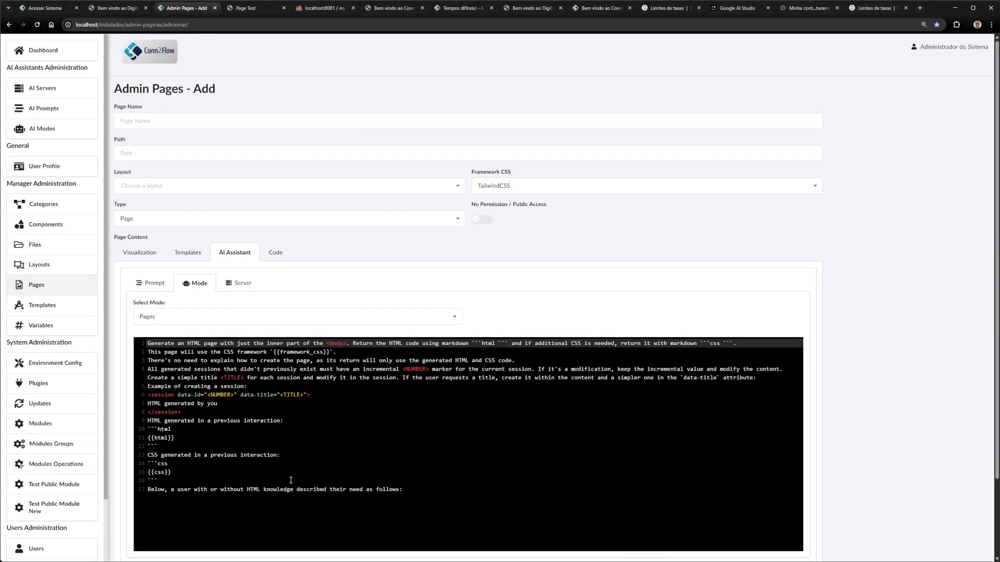
left_click_drag(198, 341, 403, 489)
left_click(445, 438)
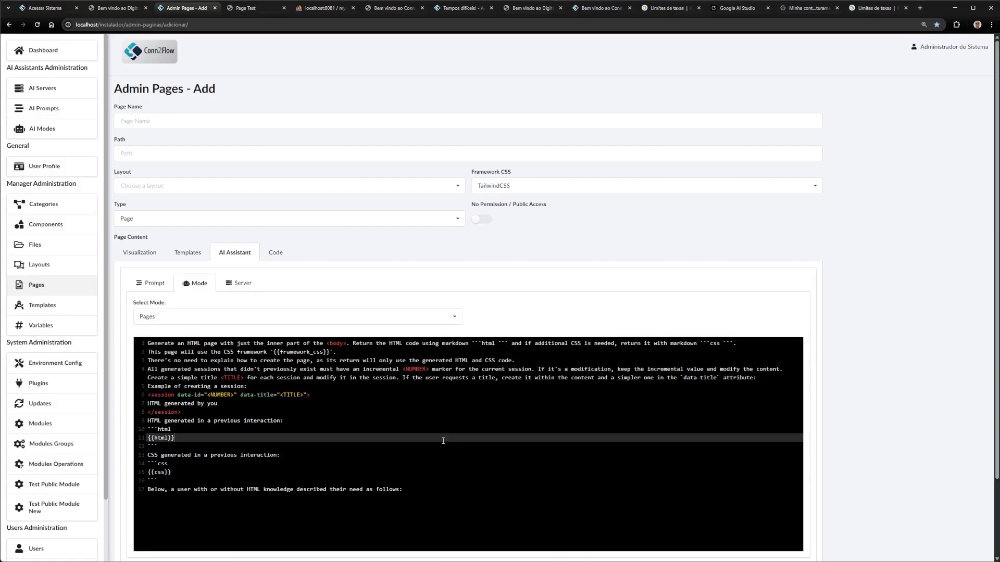
left_click(186, 316)
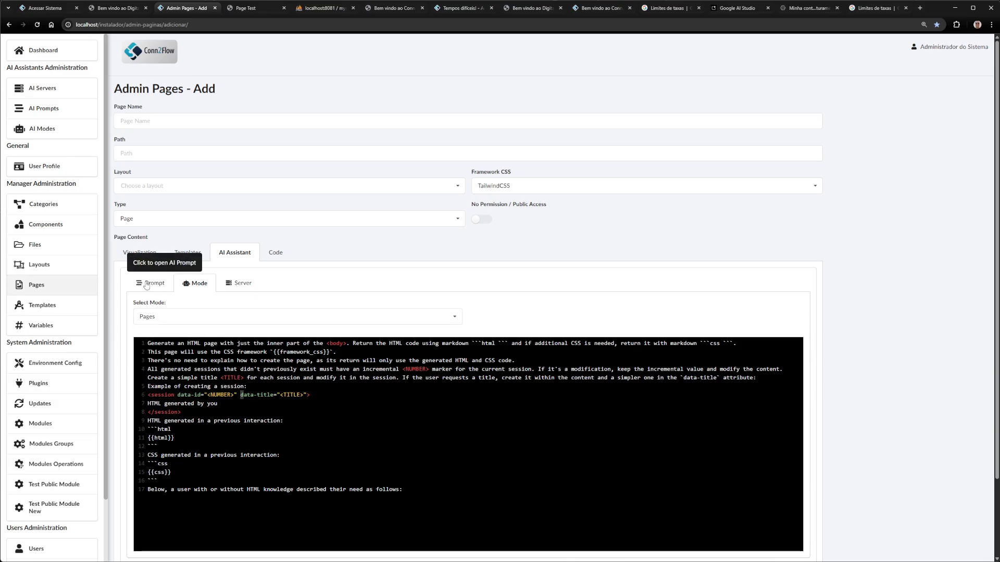
left_click(151, 283)
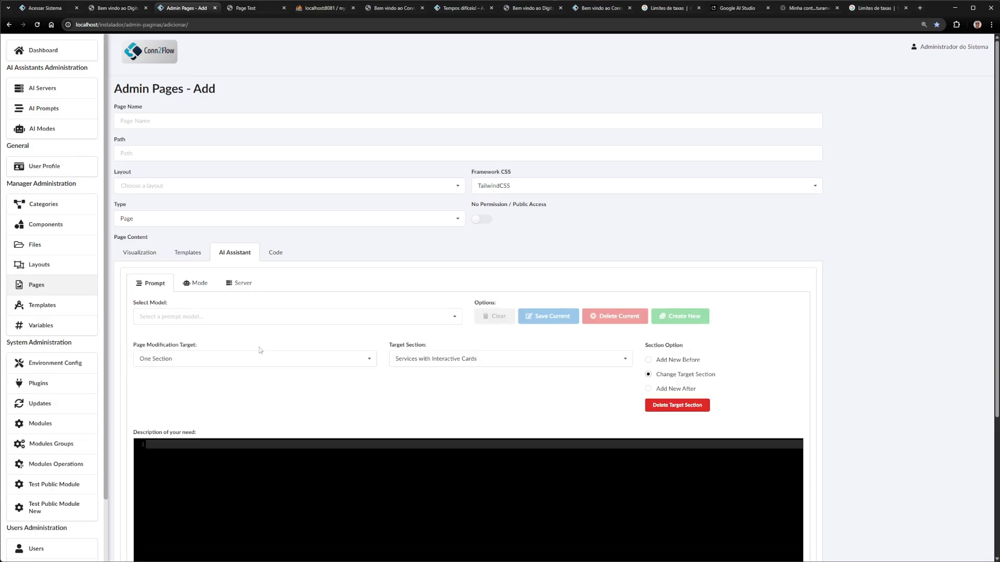
left_click(190, 317)
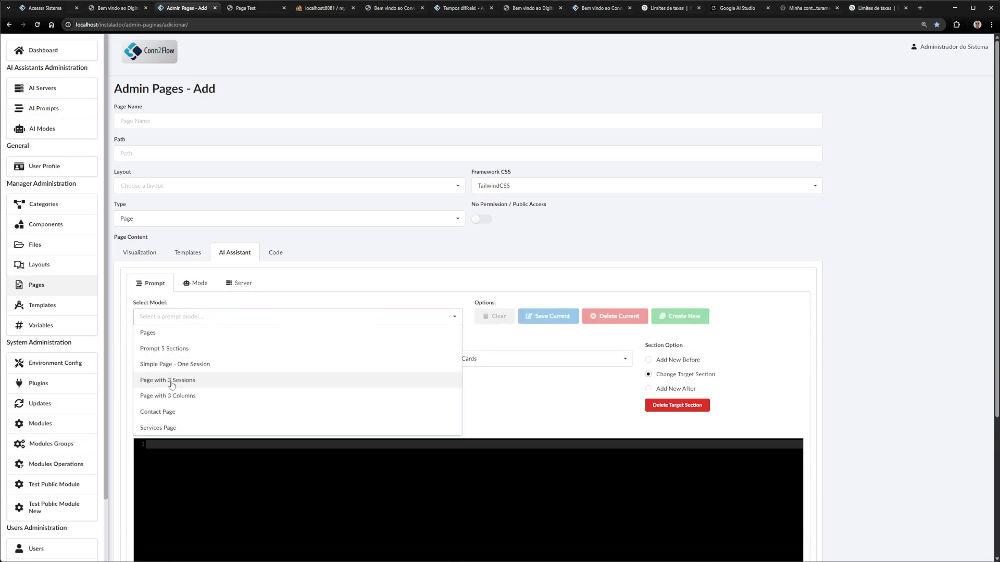
left_click(165, 318)
left_click(177, 319)
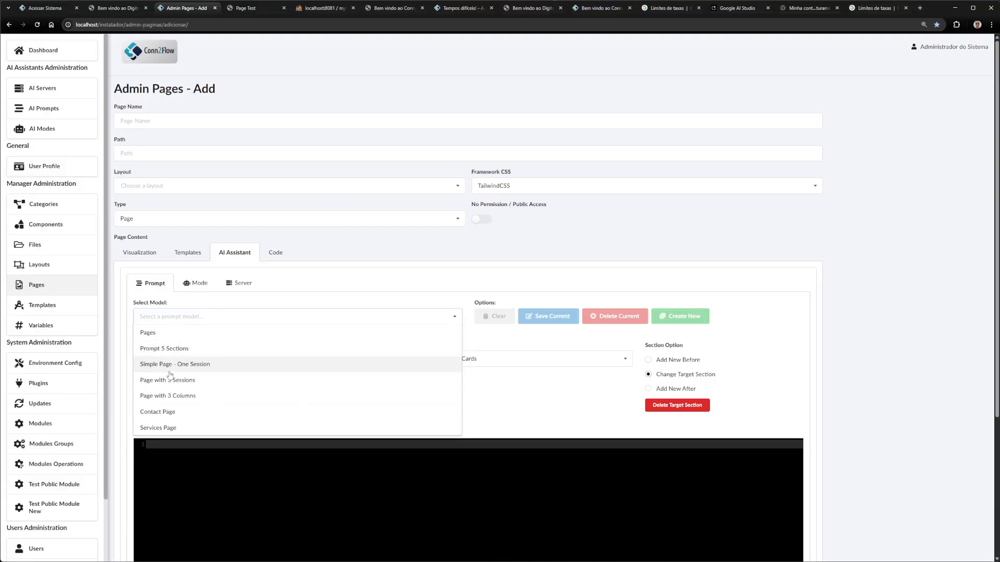
left_click(494, 409)
scroll(396, 402, "down", 3)
left_click(236, 299)
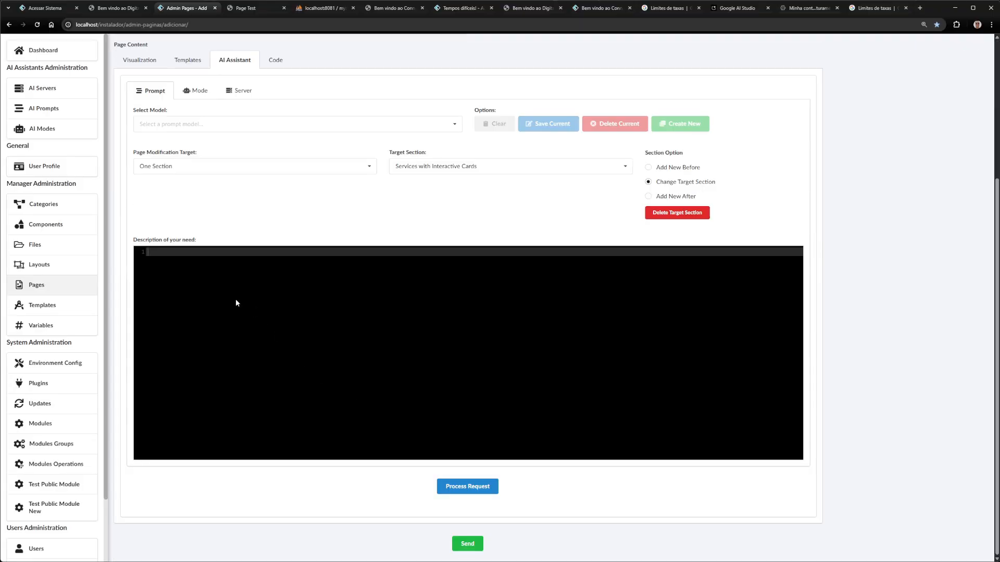
type("aedfsdf sdf sdf")
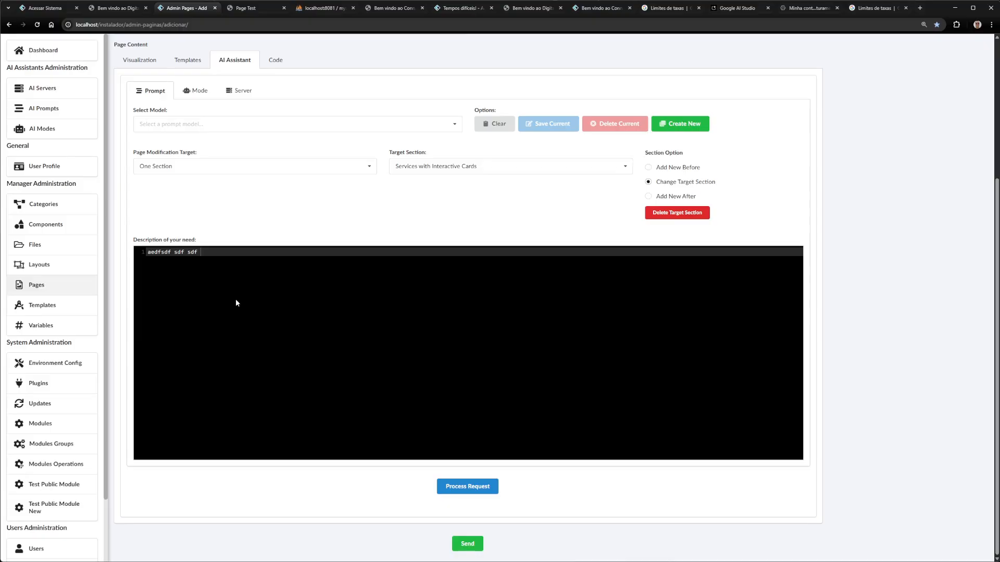
key("BackSpace")
key("BackSpace")
key("BackSpace")
key("BackSpace")
key("BackSpace")
key("BackSpace")
key("BackSpace")
key("BackSpace")
key("BackSpace")
key("BackSpace")
key("BackSpace")
key("BackSpace")
key("BackSpace")
key("BackSpace")
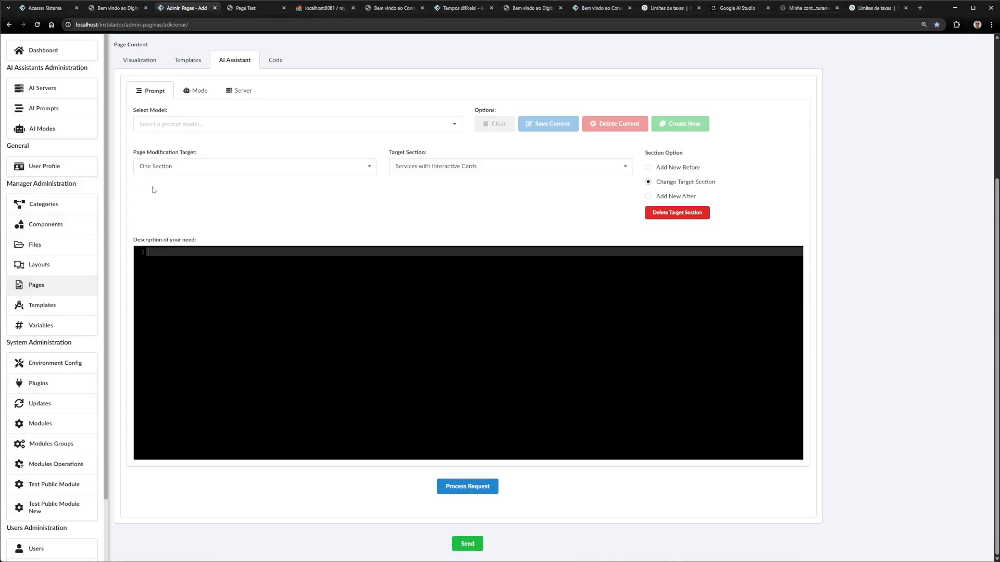
key("ctrl+1")
mouse_move(112, 196)
left_mouse_down()
mouse_move(190, 198)
mouse_move(75, 166)
mouse_move(124, 213)
left_mouse_up()
mouse_move(499, 116)
left_mouse_down()
mouse_move(421, 139)
mouse_move(430, 153)
left_mouse_up()
left_click_drag(889, 115, 848, 164)
key("Escape")
left_click(164, 128)
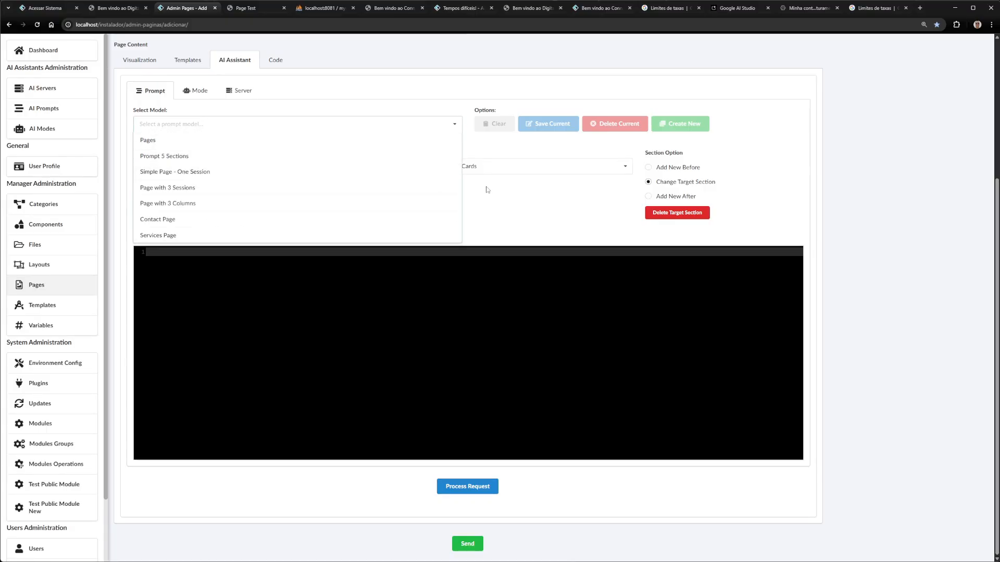
Target Services with Interactive Cards with Add New After and load the Contact Page prompt model
scroll(495, 222, "up", 2)
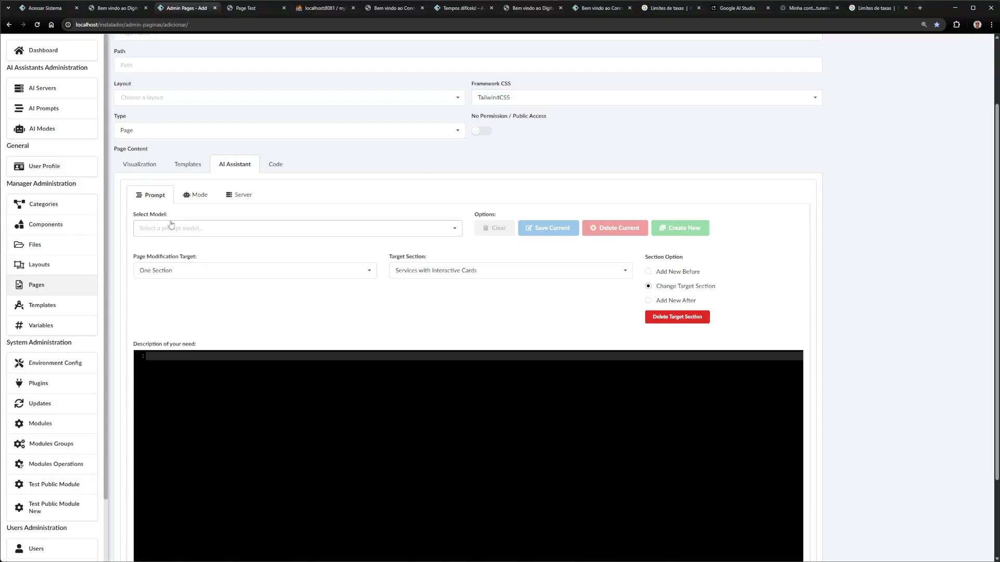
left_click(425, 271)
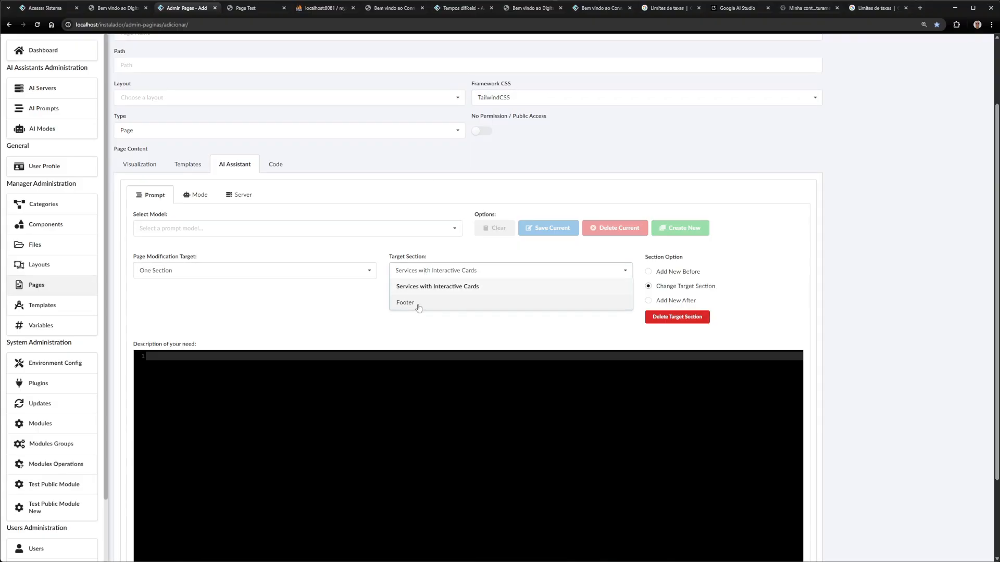
left_click(458, 286)
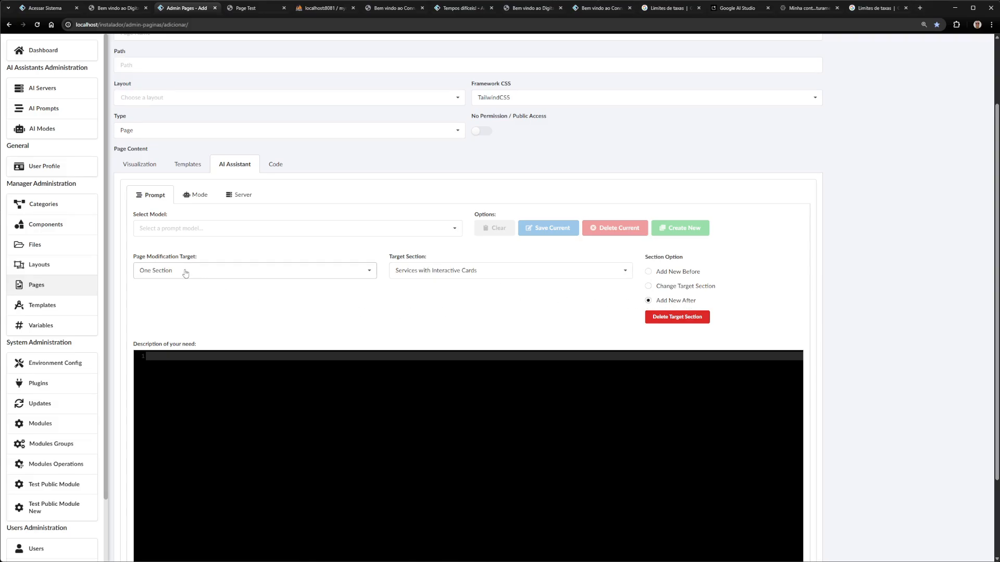
left_click(223, 229)
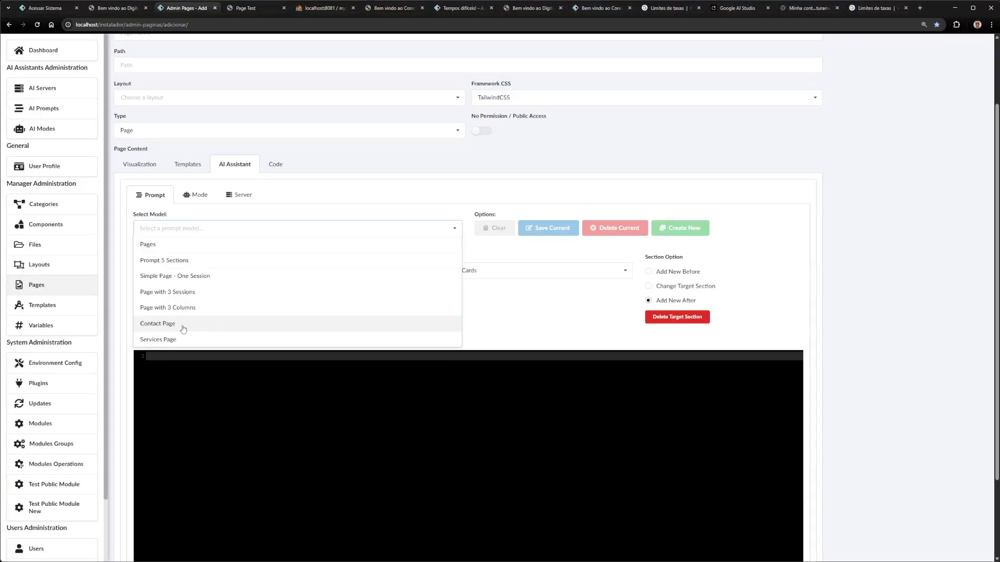
left_click(173, 319)
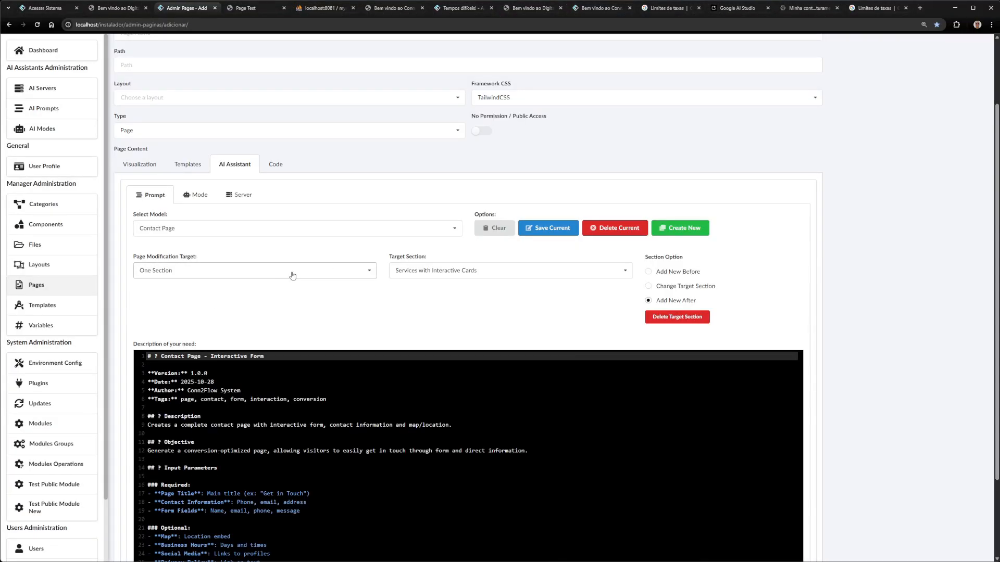
left_click(241, 196)
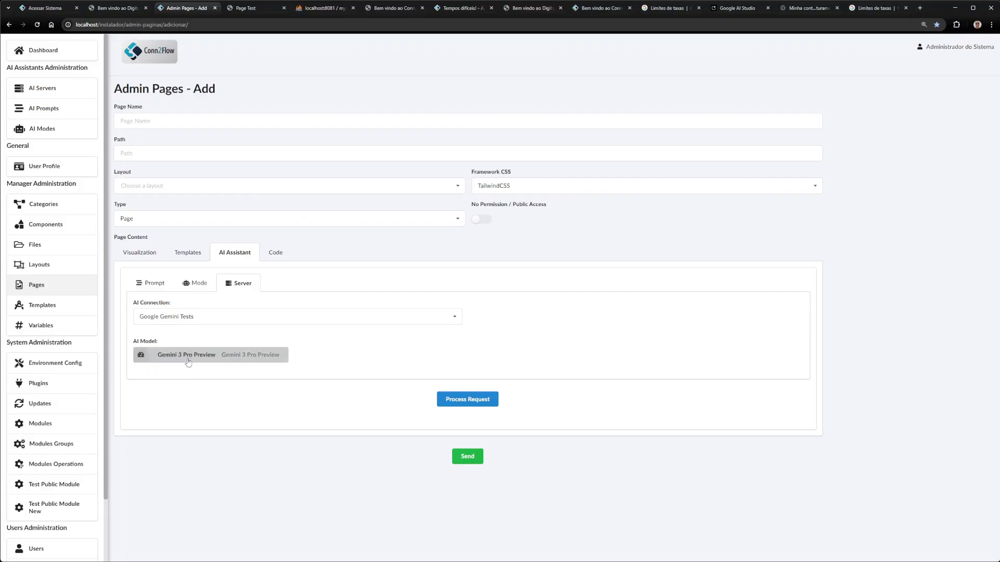
left_click(196, 285)
left_click(156, 286)
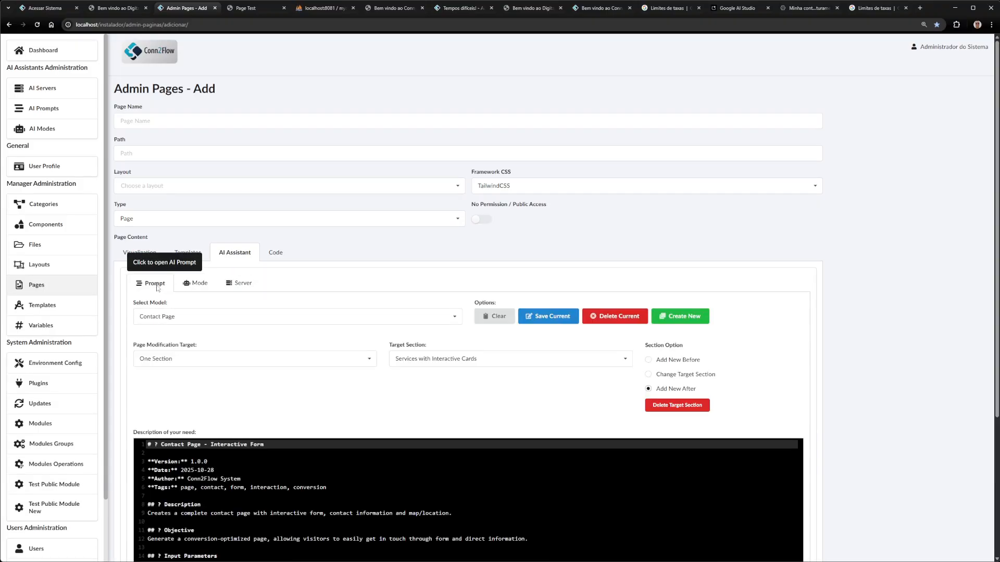
scroll(226, 314, "down", 6)
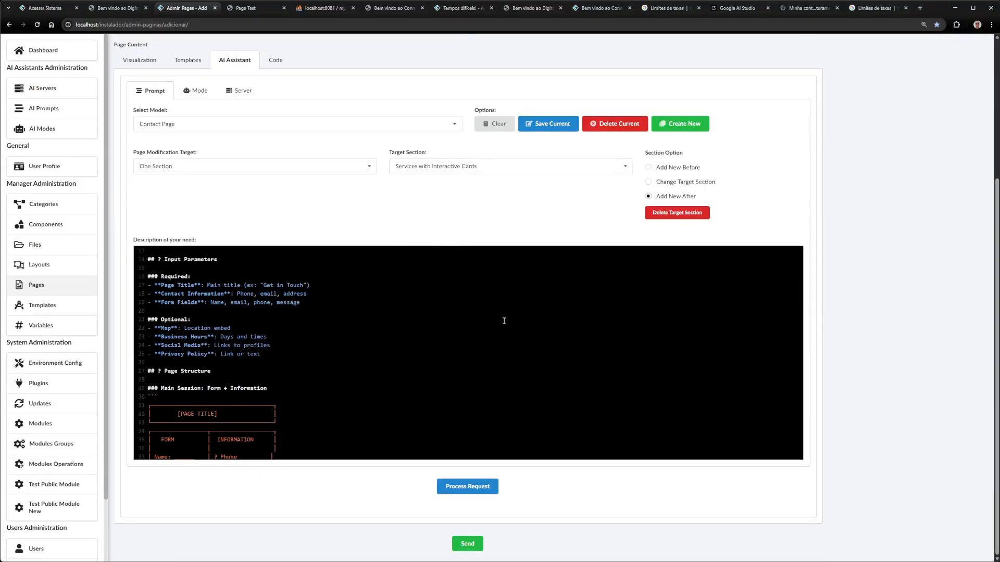
left_click(388, 320)
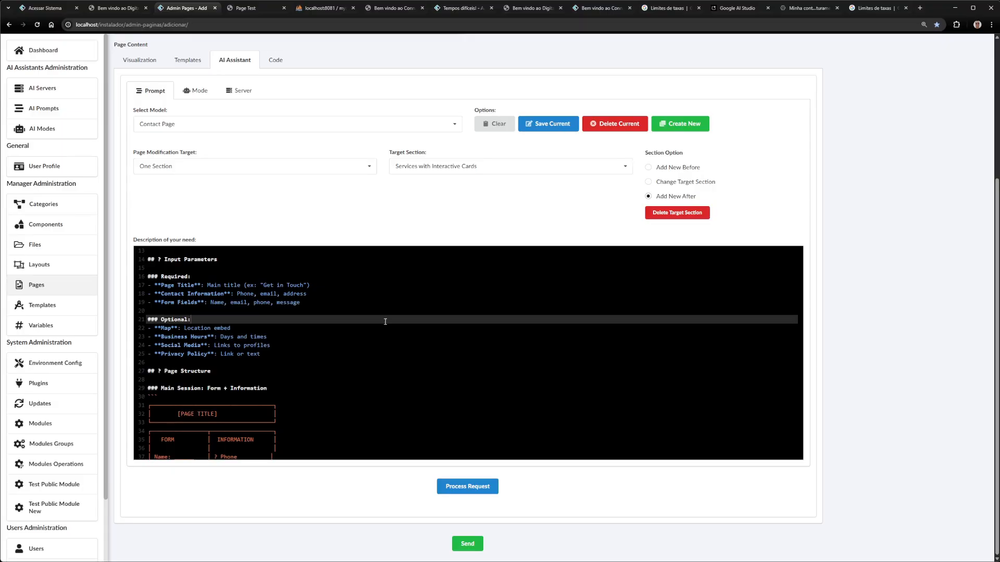
key("F11")
scroll(183, 250, "up", 3)
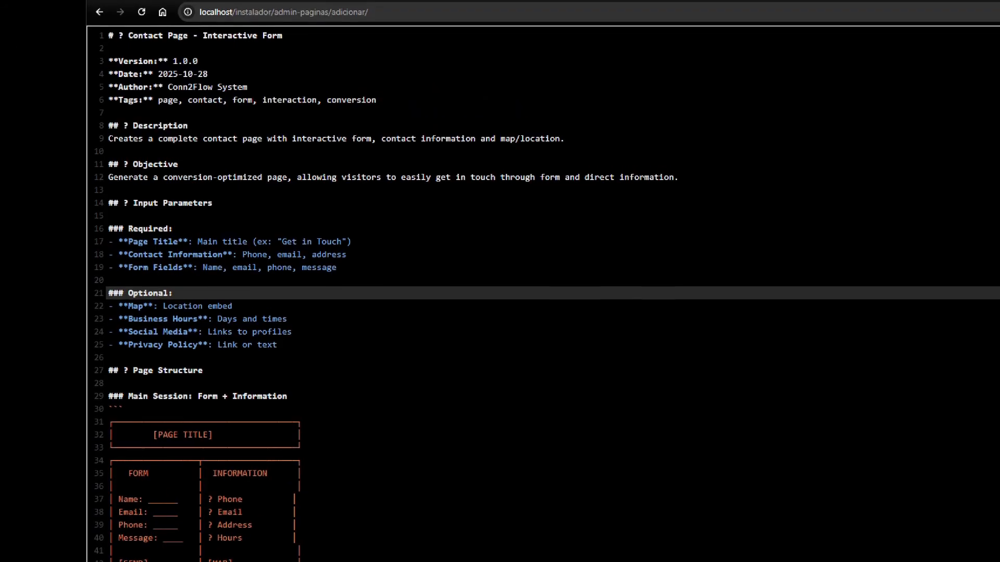
scroll(550, 334, "down", 3)
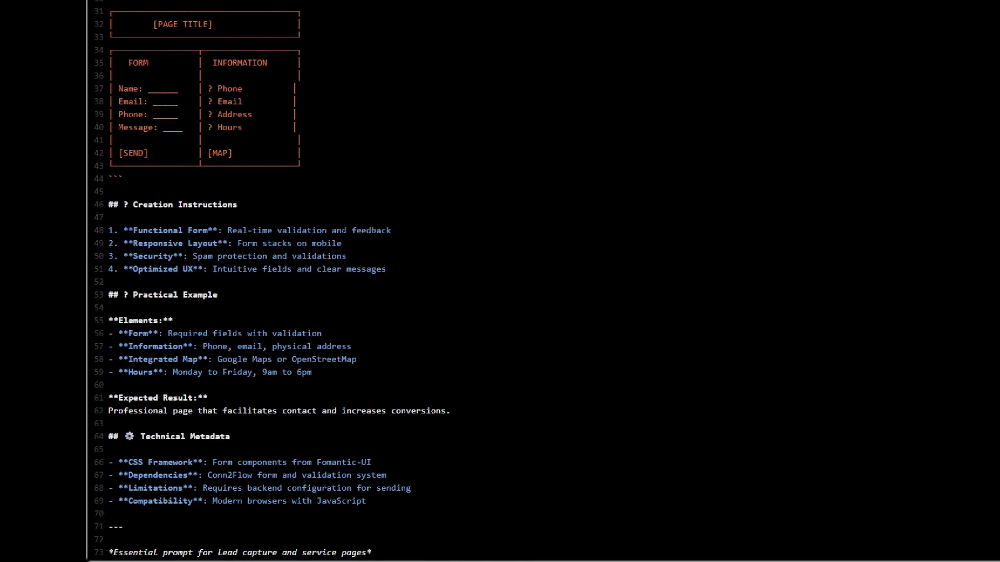
left_click(721, 233)
key("Escape")
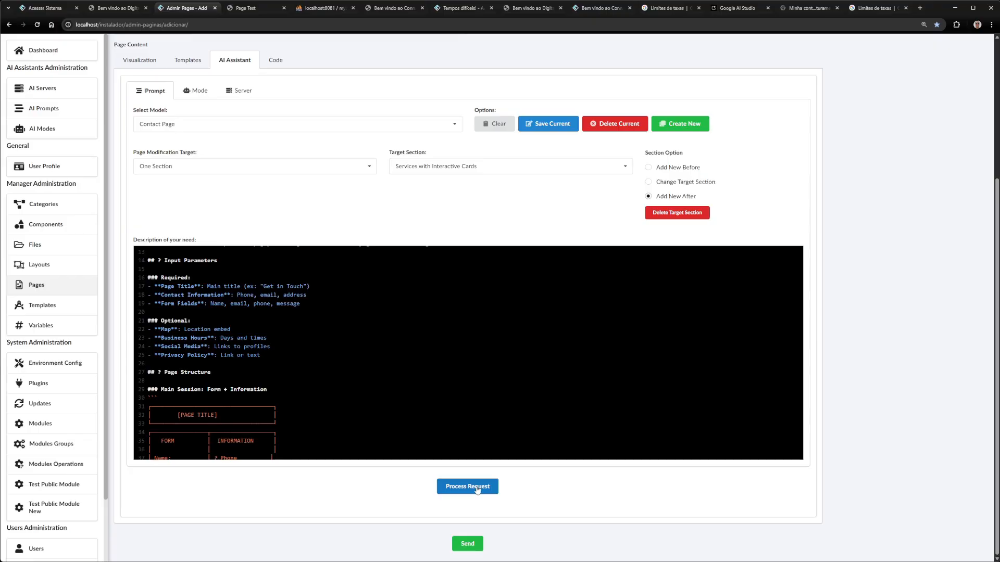
left_click(461, 447)
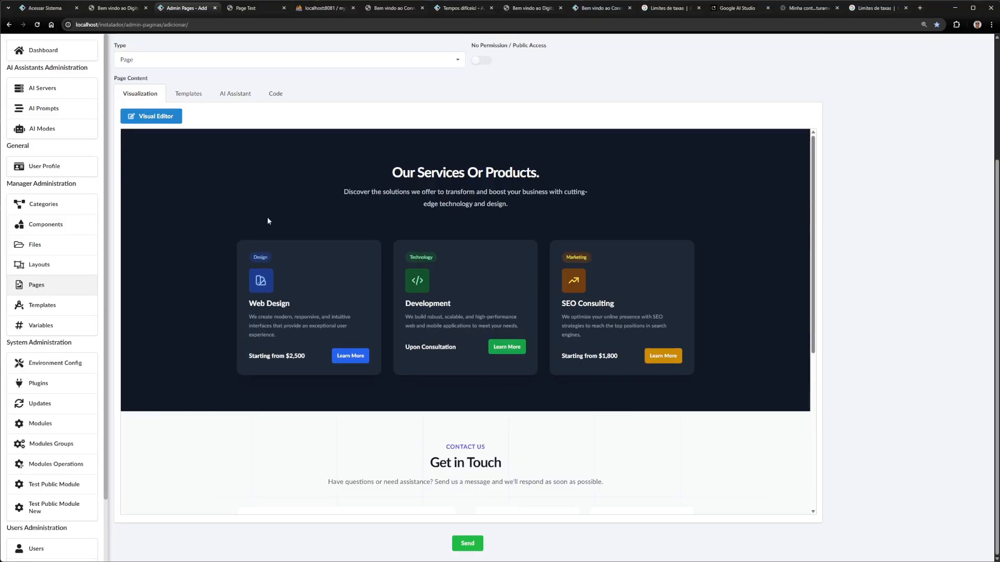
scroll(386, 255, "down", 4)
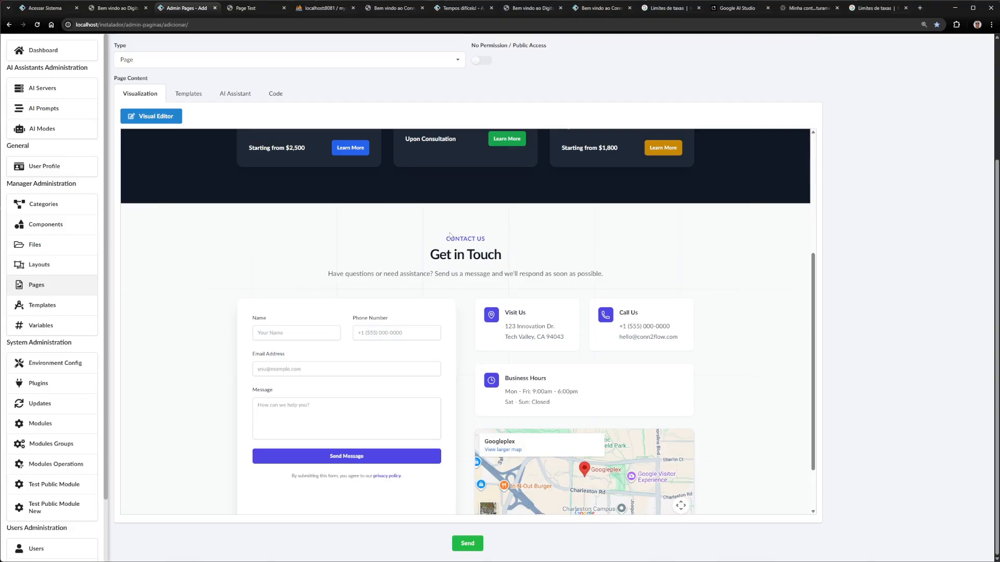
scroll(541, 355, "down", 2)
scroll(482, 331, "up", 2)
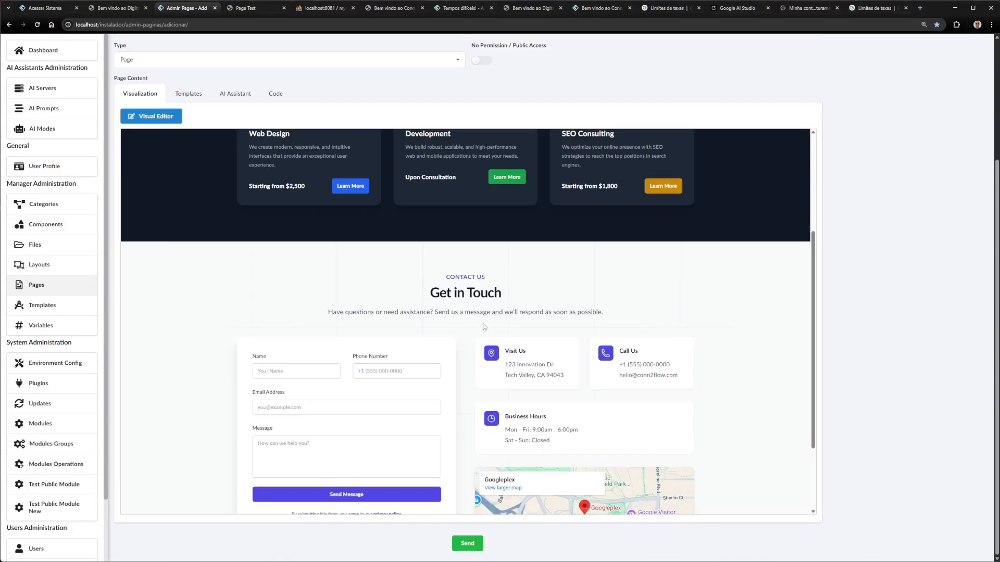
left_click(139, 116)
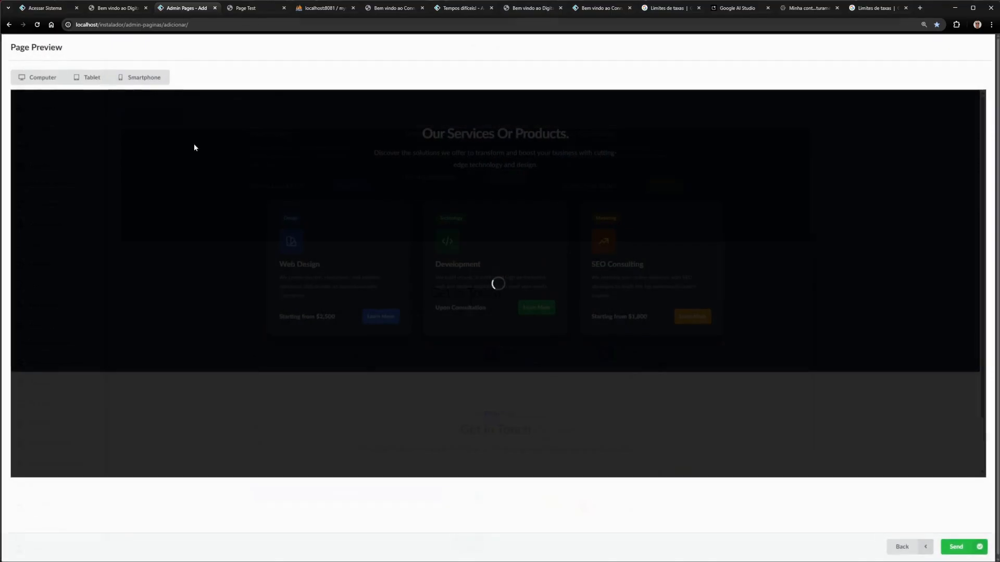
scroll(538, 246, "down", 4)
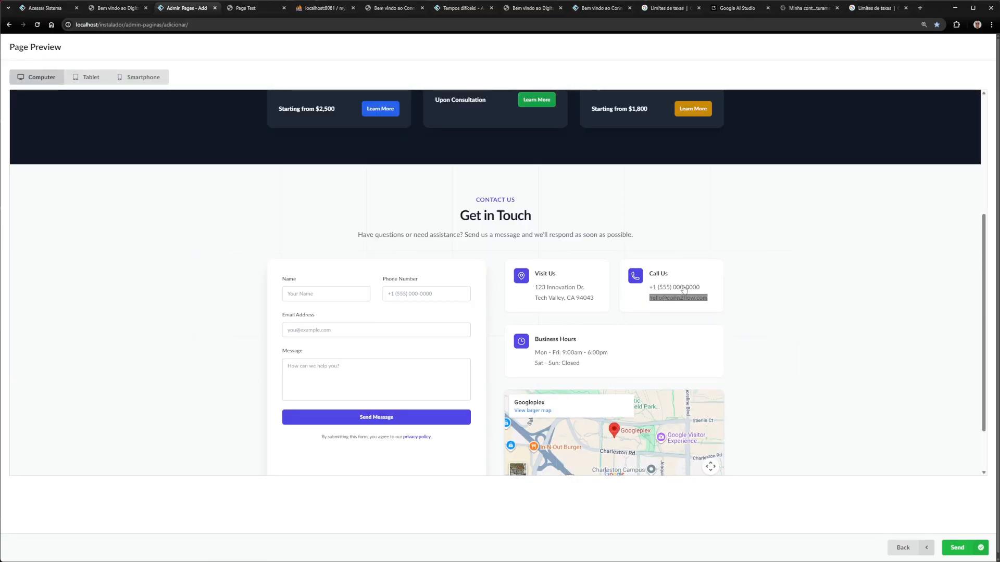
scroll(346, 368, "down", 2)
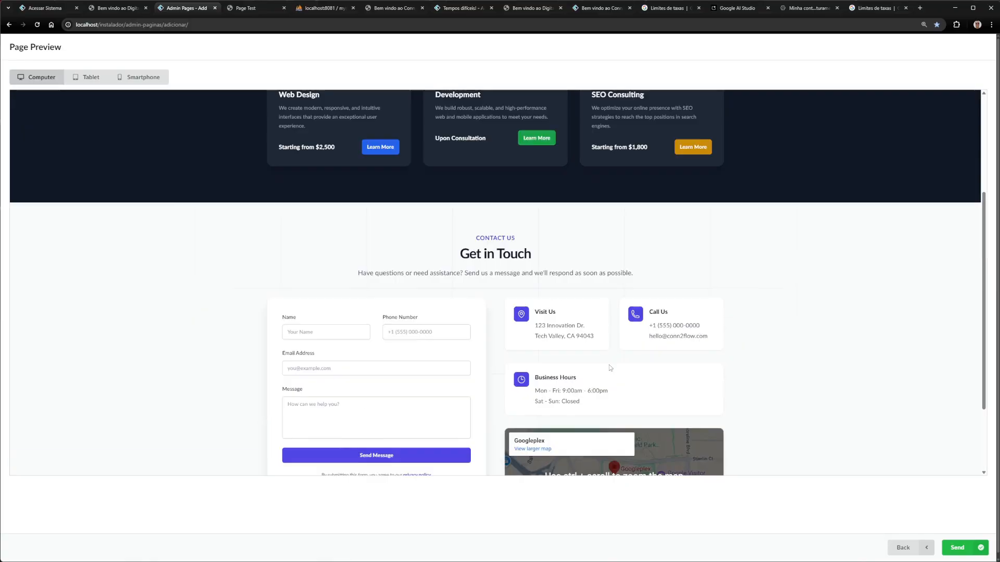
scroll(360, 333, "up", 4)
scroll(359, 333, "down", 4)
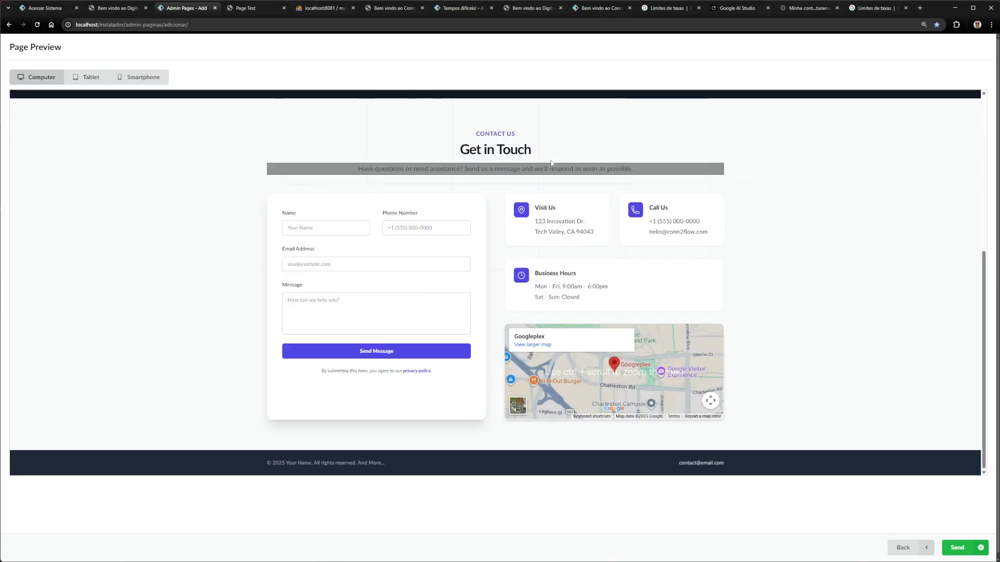
scroll(588, 294, "up", 5)
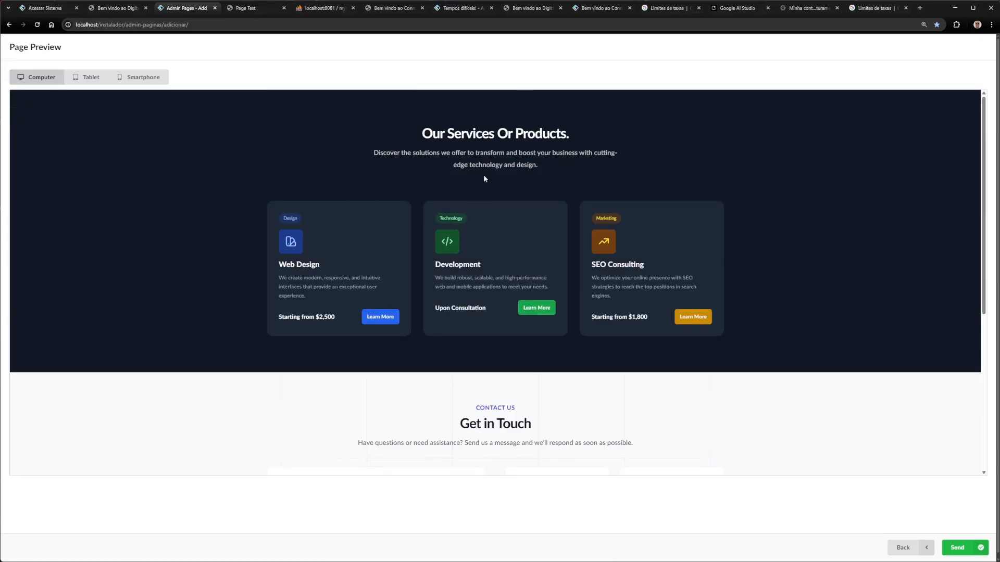
scroll(488, 185, "down", 6)
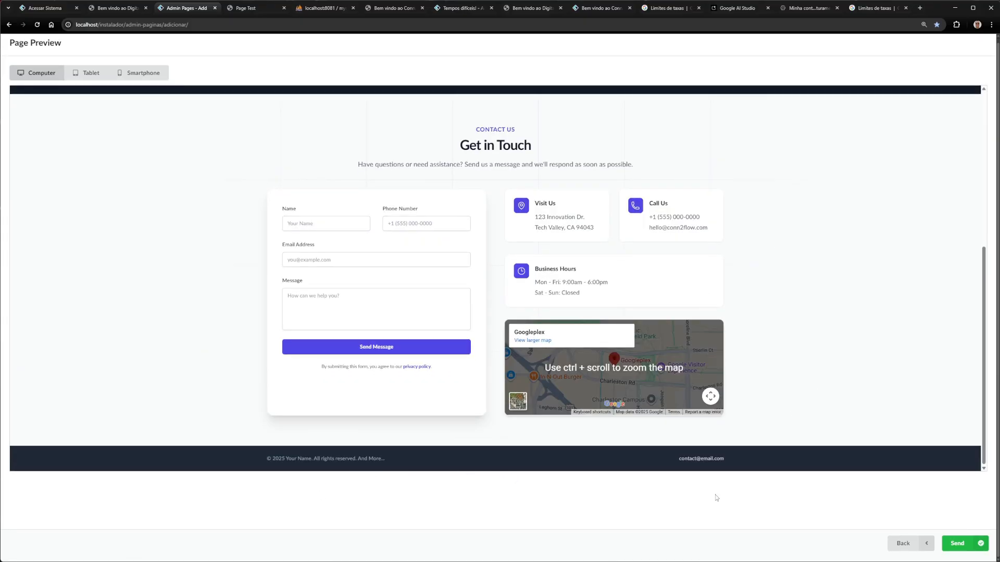
left_click(909, 544)
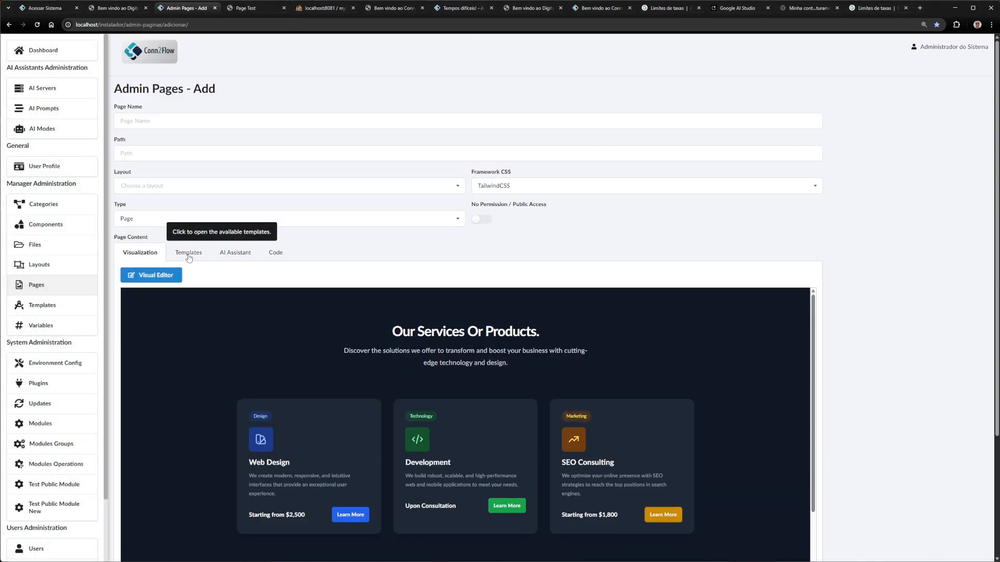
Open the page's AI Assistant panel, leaving the target section as Footer
scroll(228, 385, "down", 5)
scroll(249, 427, "up", 3)
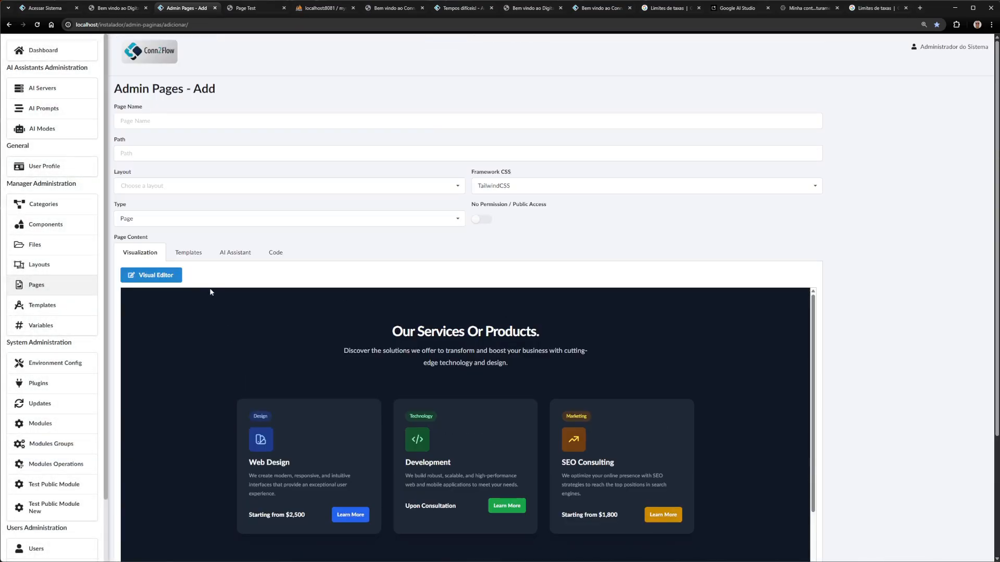
left_click(236, 253)
left_click(442, 363)
left_click(442, 362)
Check the HTML body and the empty HTML header in the Code tab
left_click(276, 253)
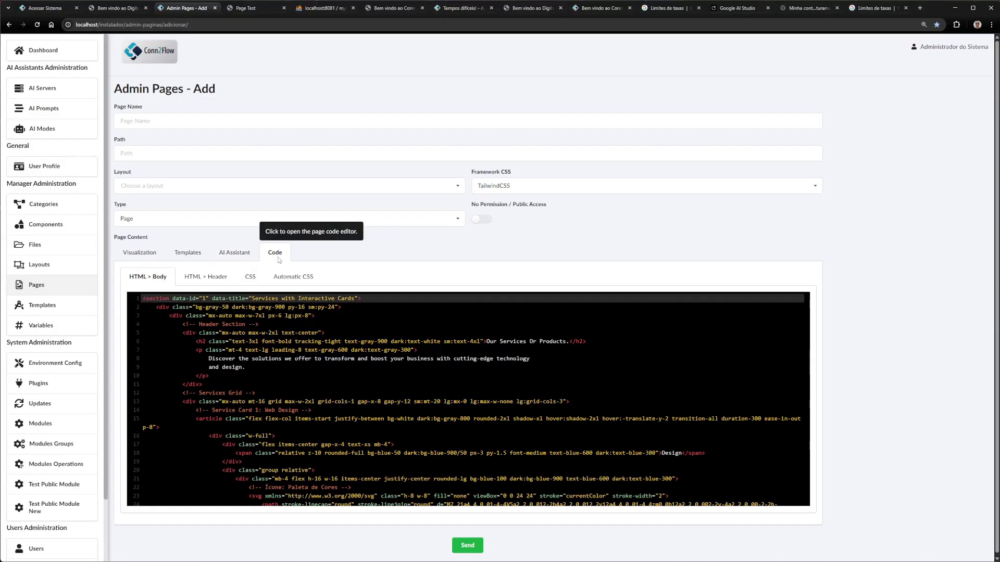
left_click(232, 316)
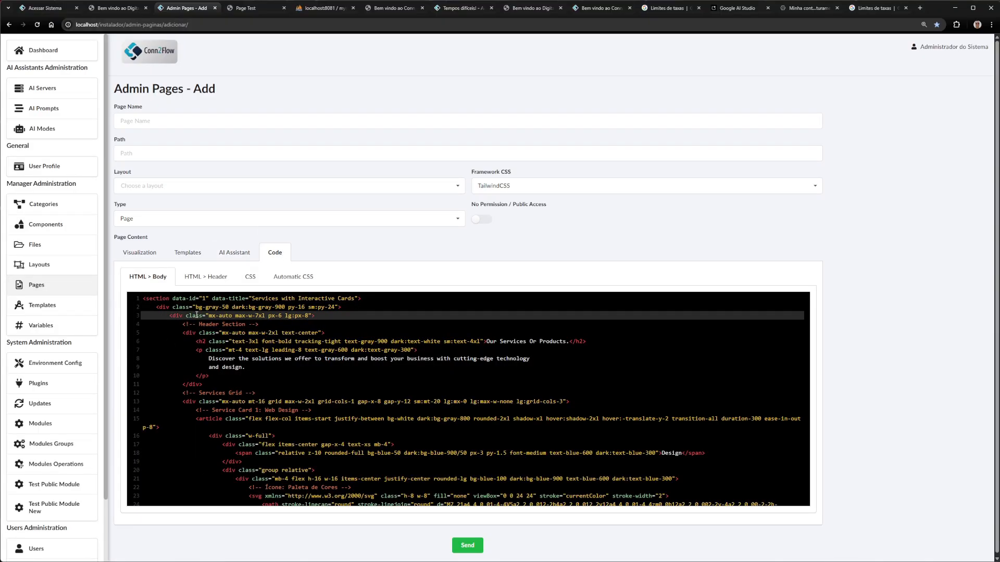
left_click(206, 277)
Review the custom CSS rules, highlighting the translateY 20px value
left_click(250, 276)
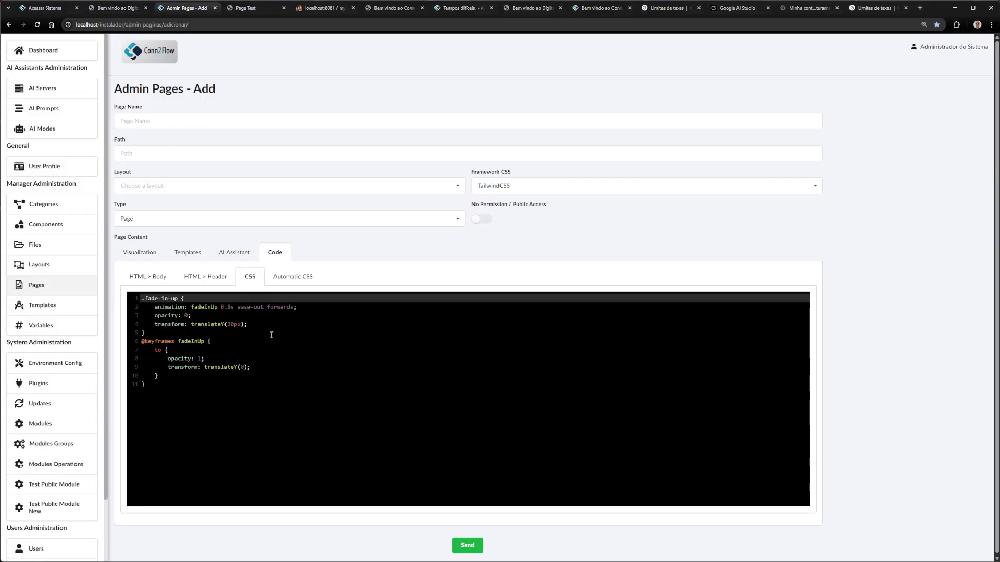
left_click_drag(155, 386, 126, 285)
left_click(287, 359)
left_click(163, 406)
left_click_drag(162, 405, 141, 296)
double_click(233, 325)
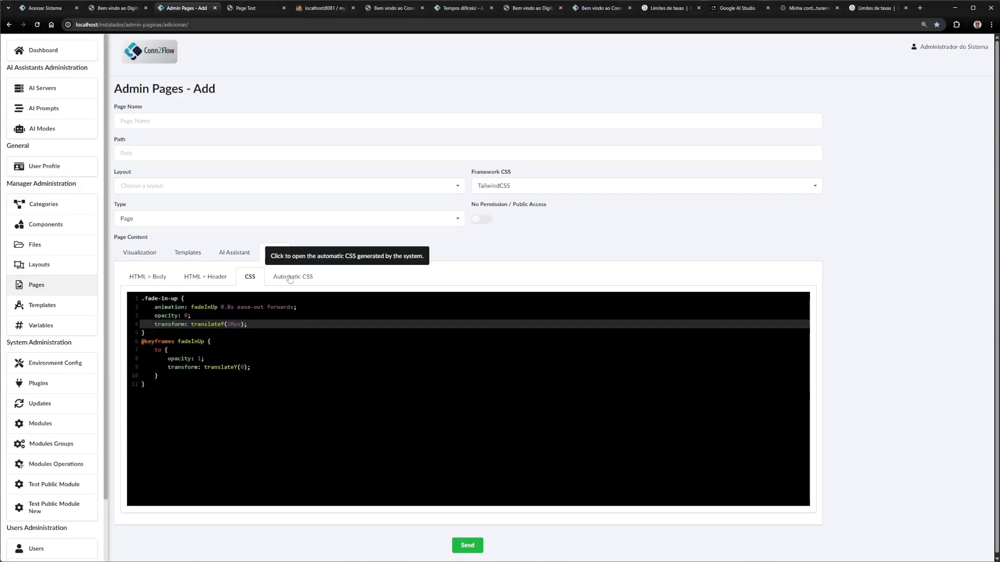
Compare the automatic Tailwind CSS with the custom CSS, ending on the HTML body code
left_click(290, 279)
scroll(313, 382, "down", 10)
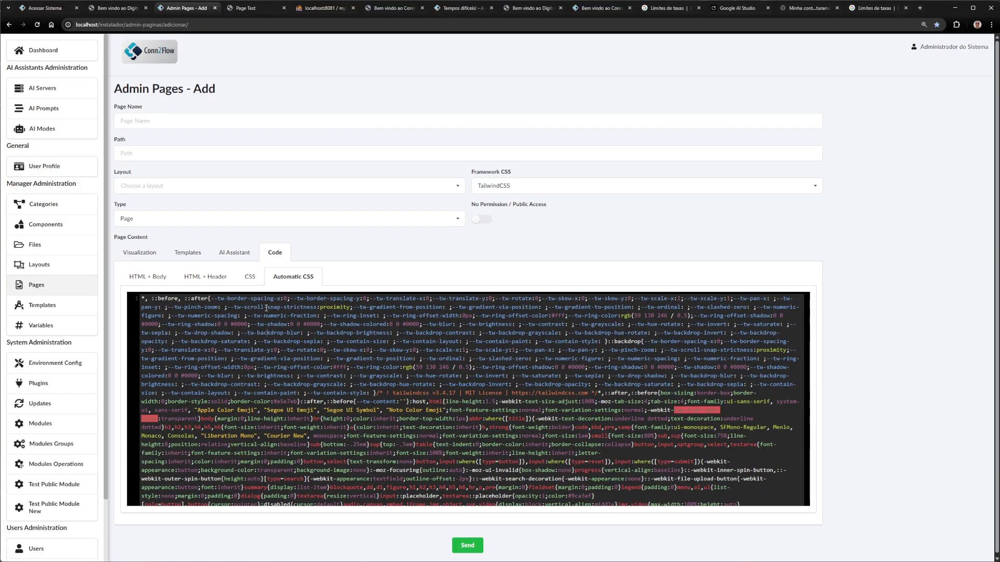
left_click(250, 277)
left_click(300, 284)
scroll(317, 331, "down", 3)
left_click(250, 277)
left_click(206, 277)
left_click(147, 277)
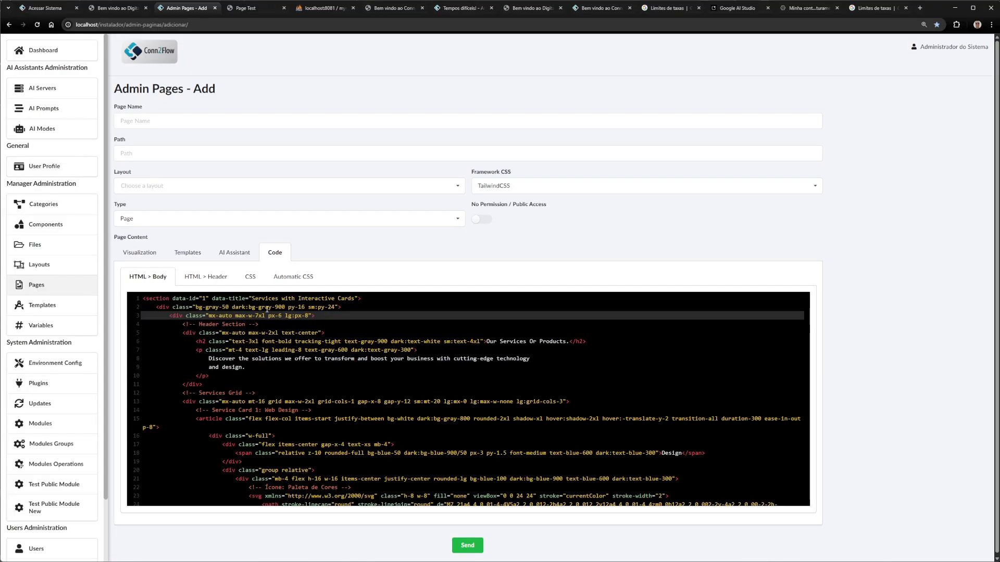
Name the new page 'Page Test' with path page-test-gemini-3/
left_click(140, 253)
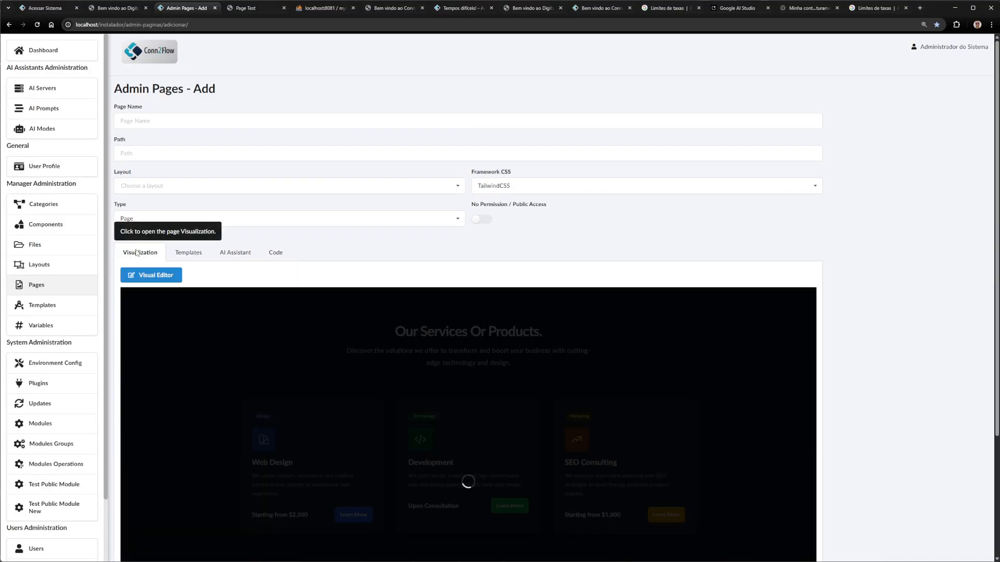
scroll(491, 316, "down", 3)
scroll(576, 264, "down", 5)
scroll(445, 428, "up", 2)
scroll(446, 427, "up", 6)
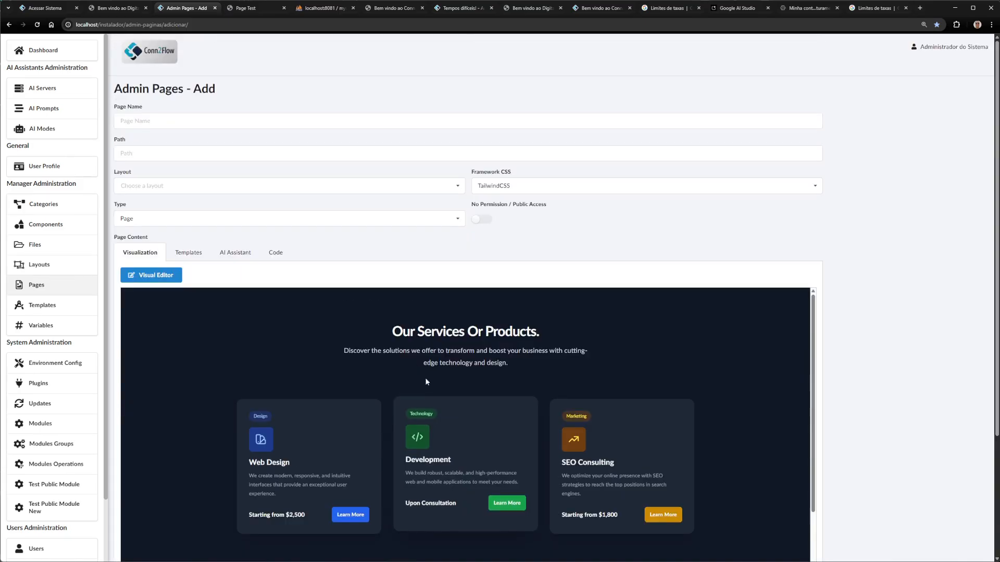
left_click(149, 120)
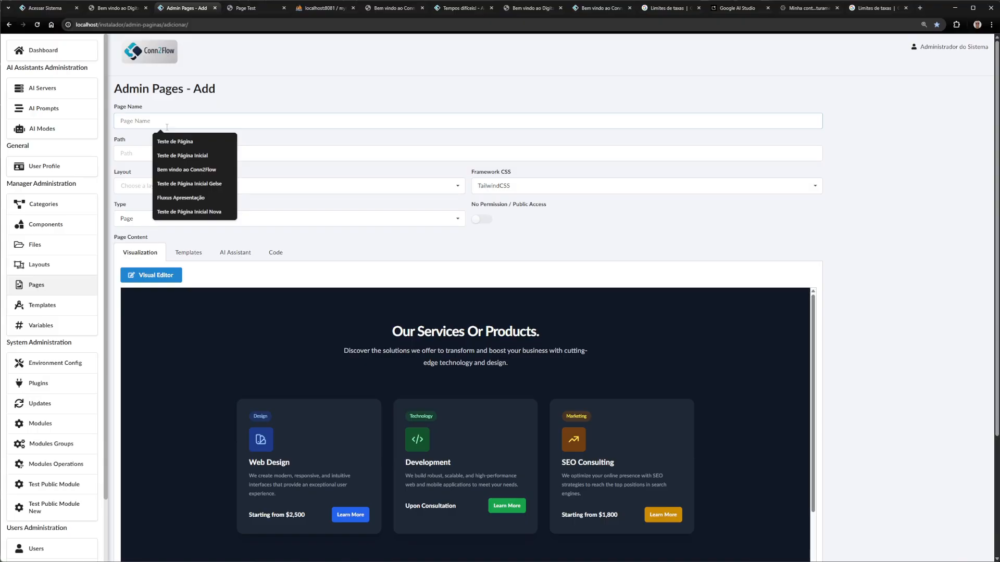
type("Page T")
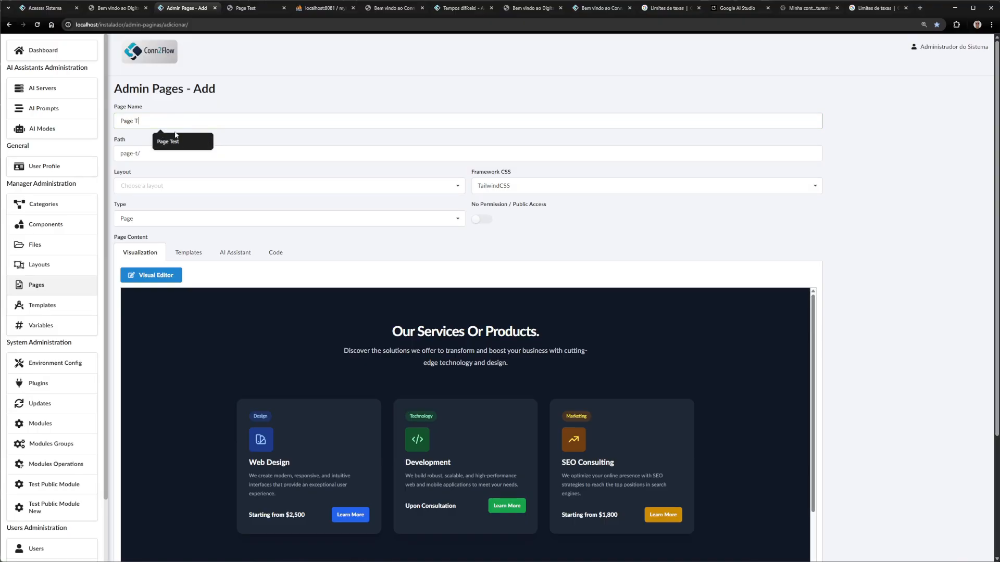
left_click(182, 141)
left_click(149, 156)
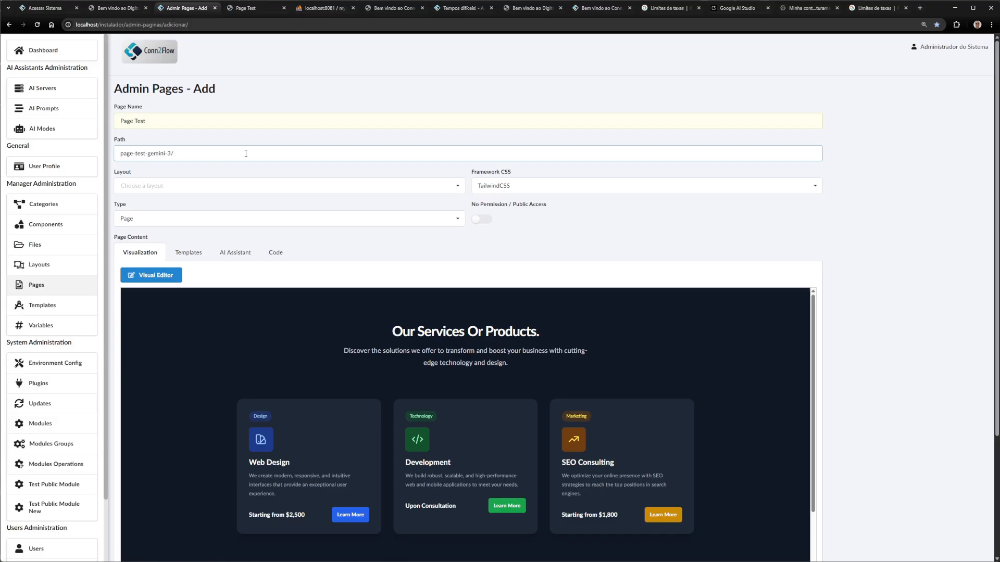
Choose Simple Page Layout, enable public access and save the page
left_click(189, 183)
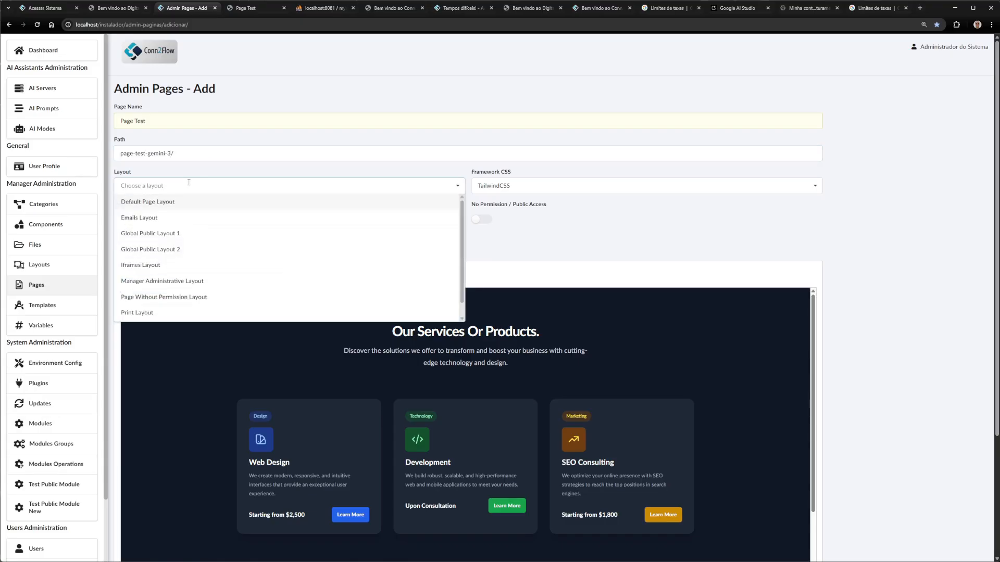
type("sim")
key("Return")
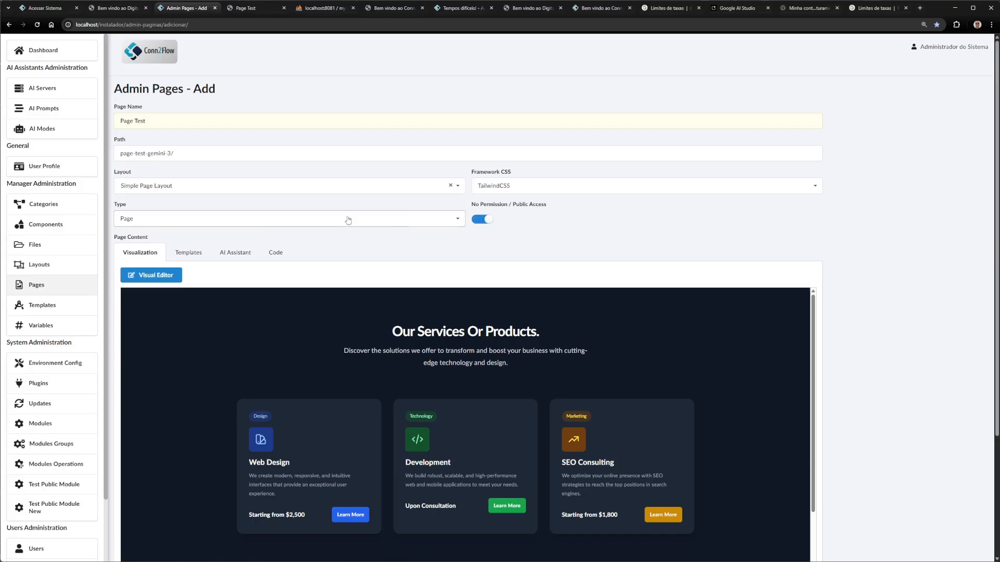
scroll(396, 364, "down", 10)
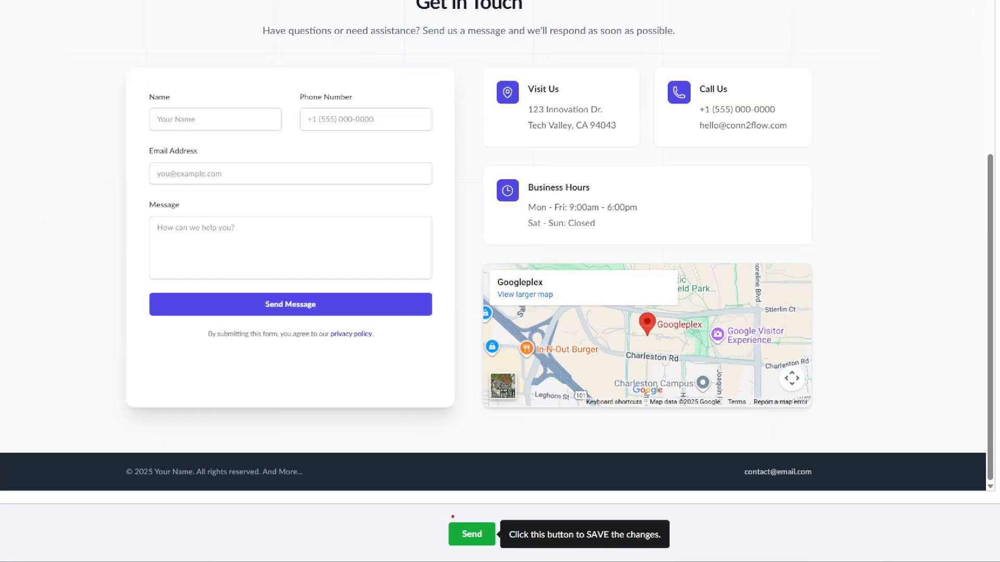
left_click(460, 538)
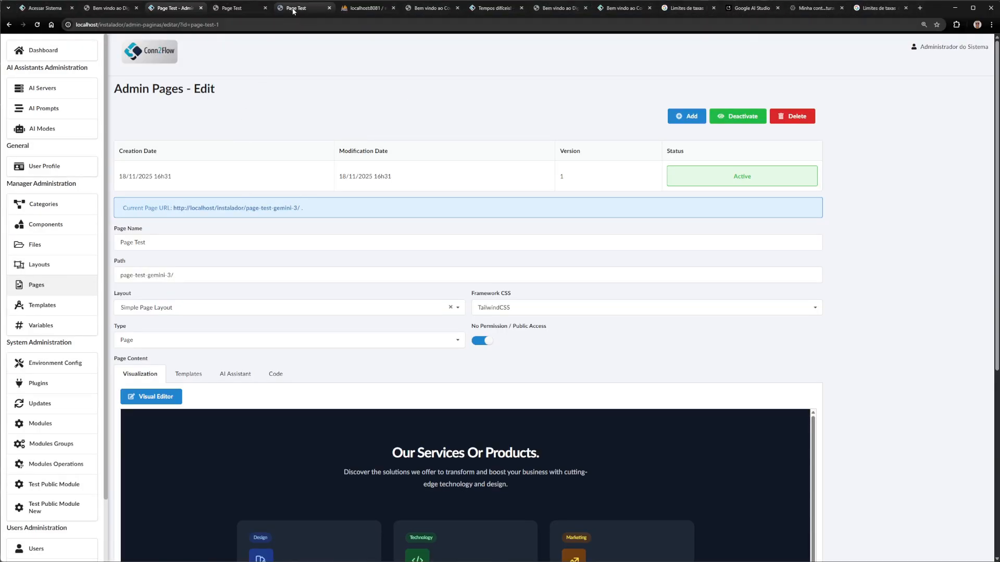
Browse the published Page Test, trying the contact form's Name, Phone Number and Email fields
left_click(293, 7)
scroll(165, 164, "down", 3)
left_click(330, 313)
left_click(420, 314)
left_click(398, 351)
left_click(189, 298)
scroll(316, 241, "up", 2)
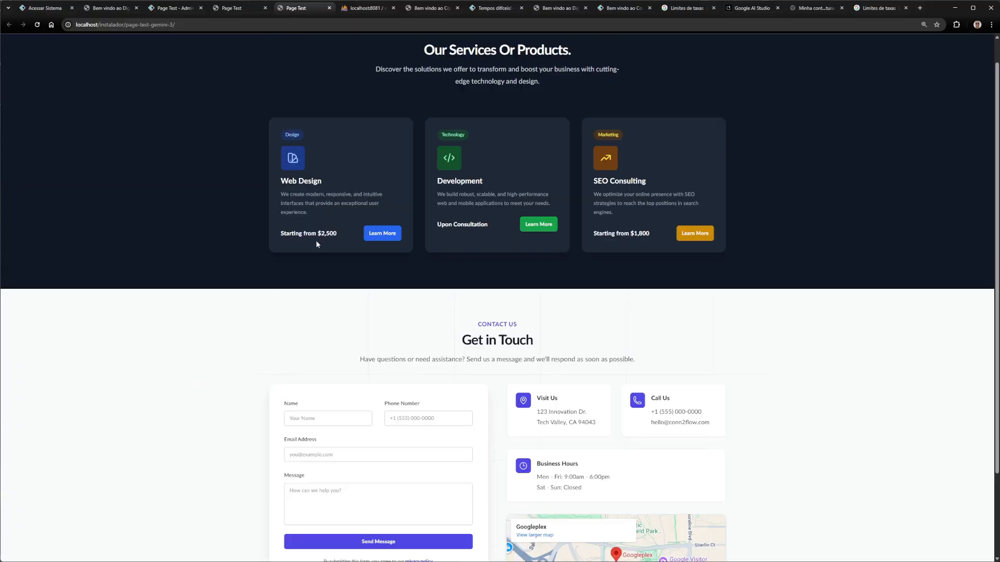
scroll(589, 289, "up", 1)
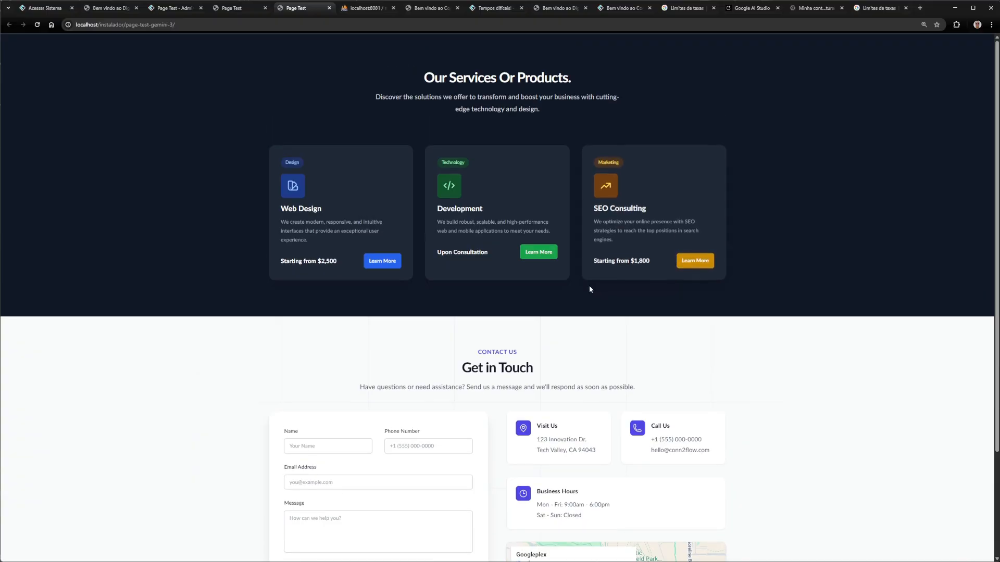
left_click_drag(435, 78, 599, 78)
left_click(603, 95)
scroll(780, 312, "down", 3)
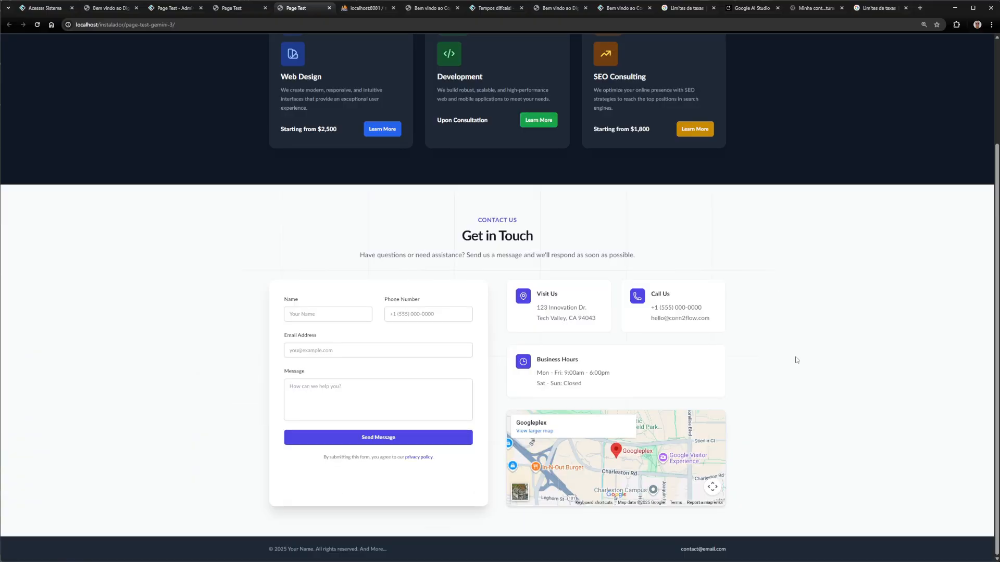